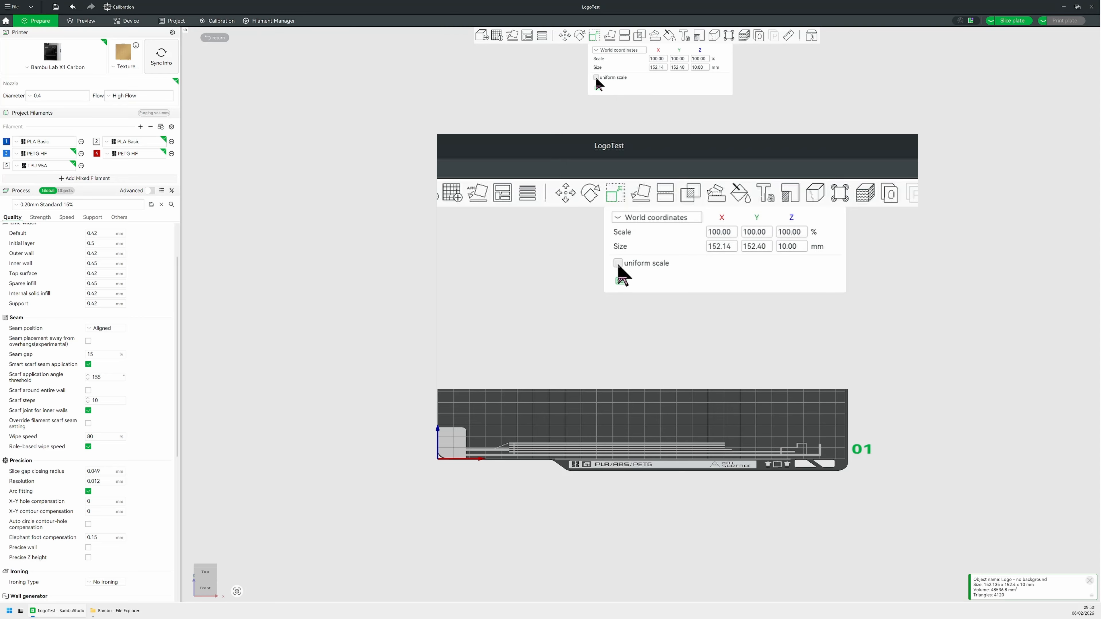
Resize the logo to 40 mm in X, 40 mm in Y and 2.5 mm in Z without uniform scaling
left_click(655, 70)
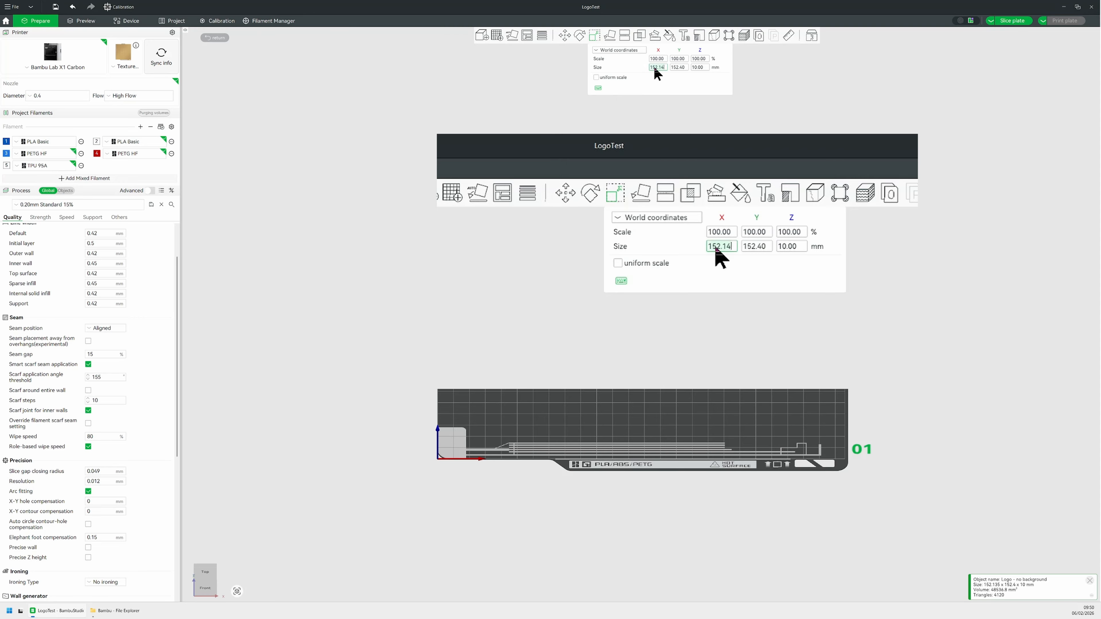
key("ctrl+a")
type("4")
key("Tab")
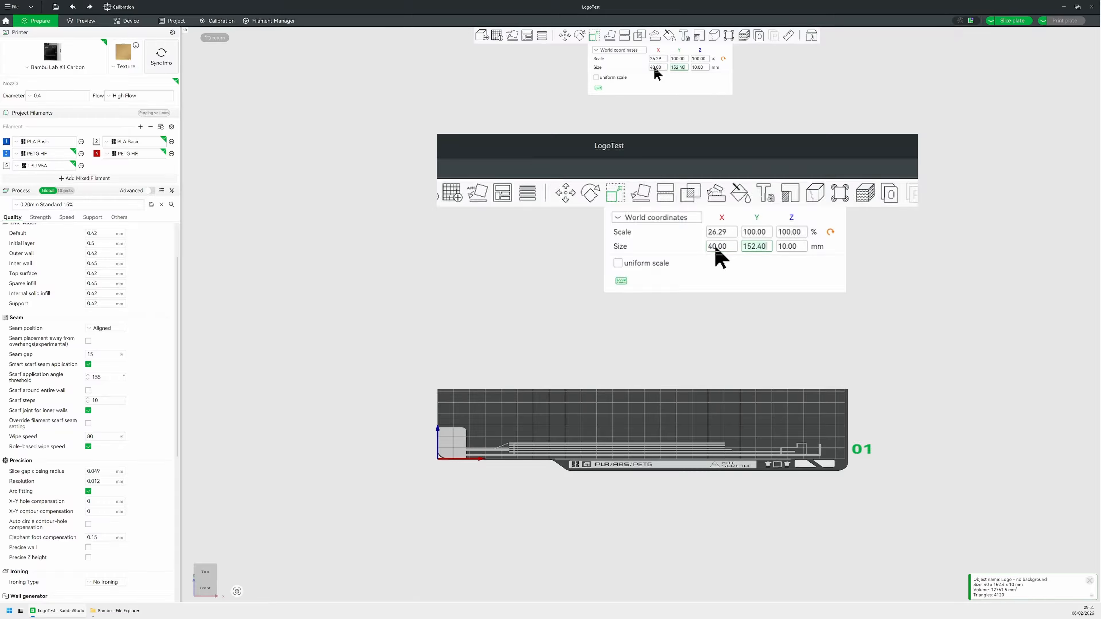
type("40")
key("Tab")
type("2.")
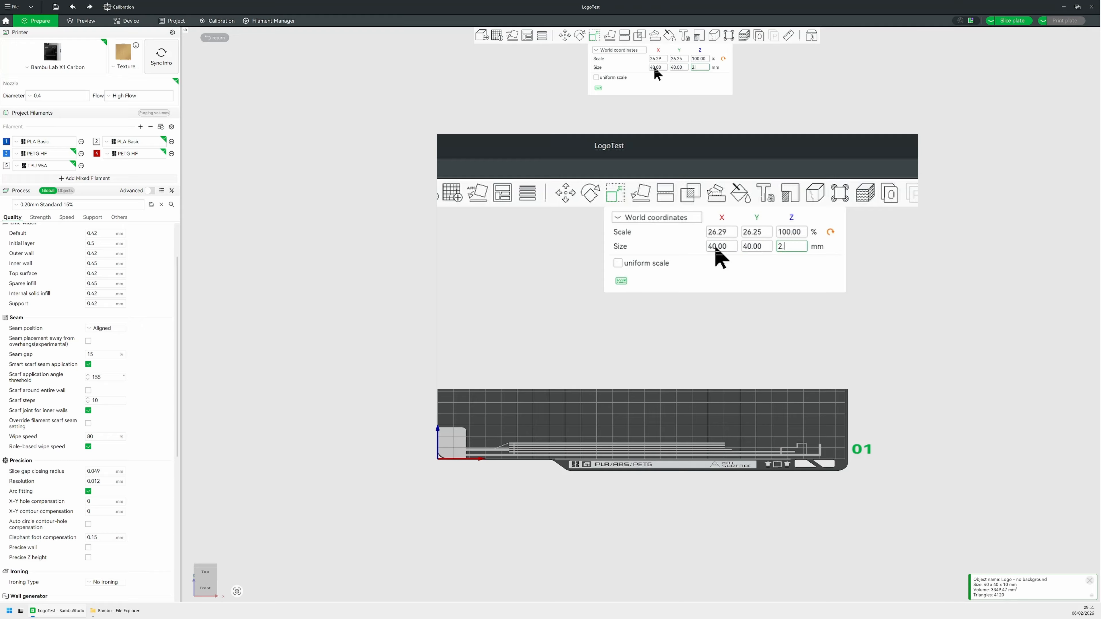
type("5")
key("Return")
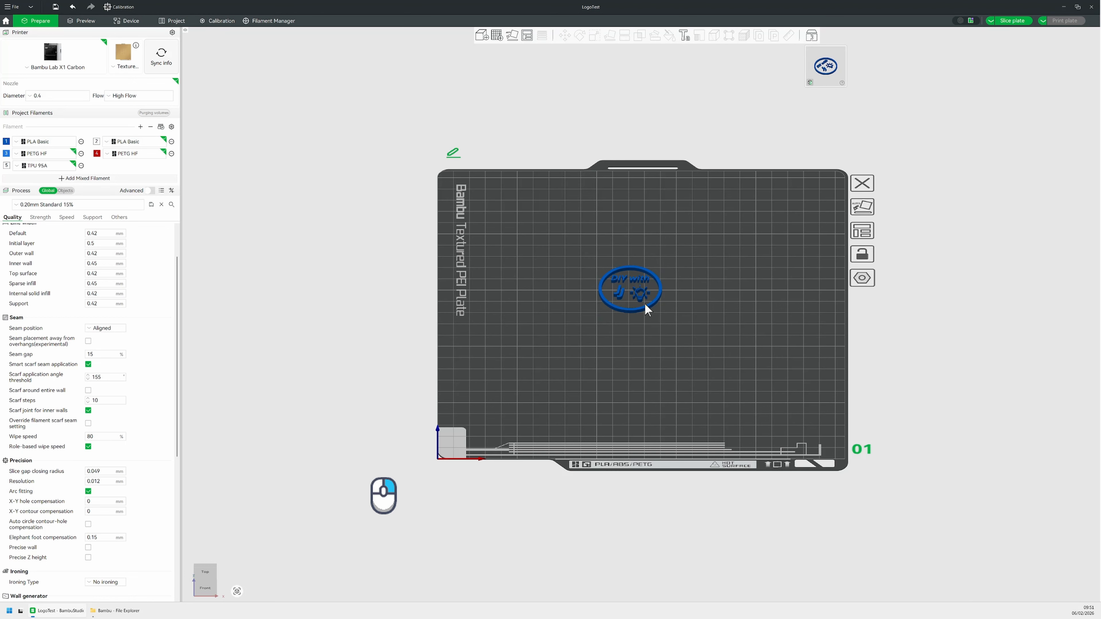
Center the logo on the build plate and clear the selection
left_click(637, 297)
right_click(639, 295)
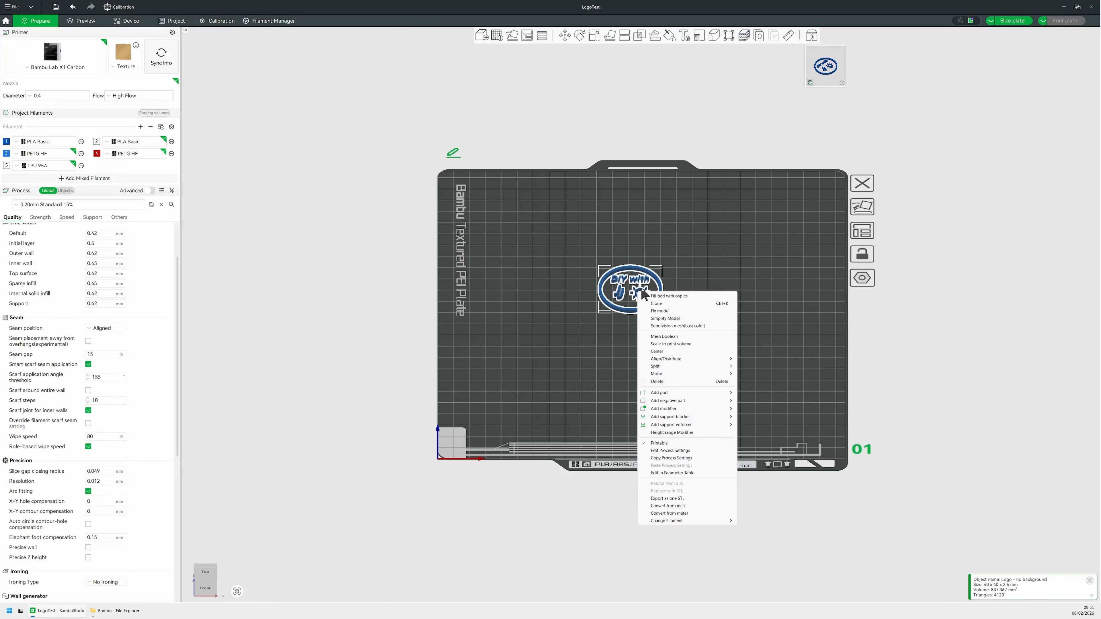
left_click(658, 352)
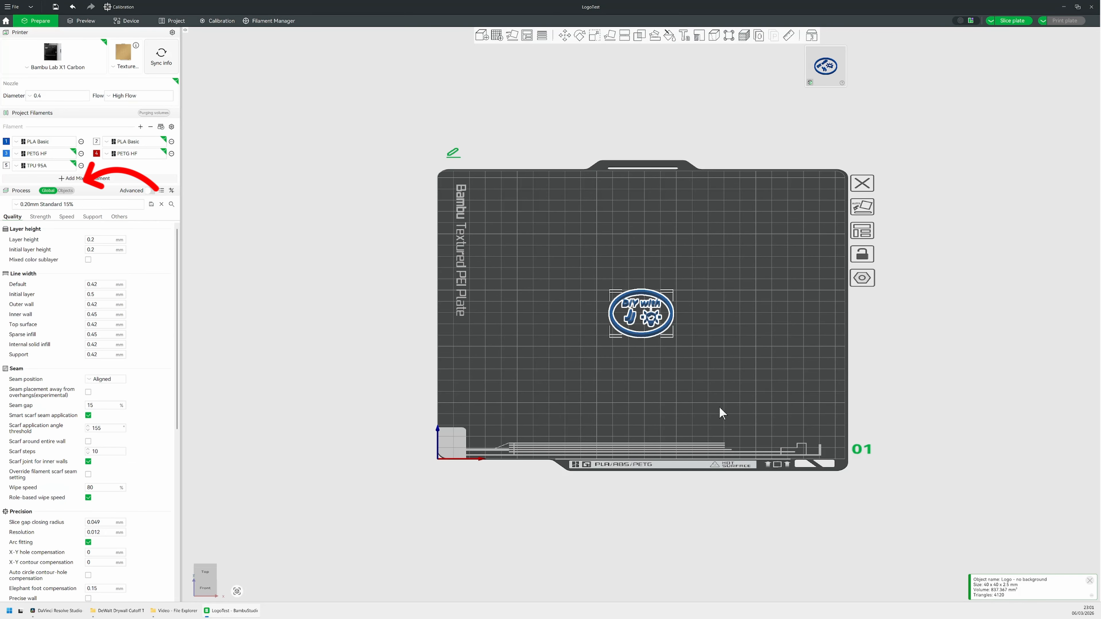
left_click(690, 370)
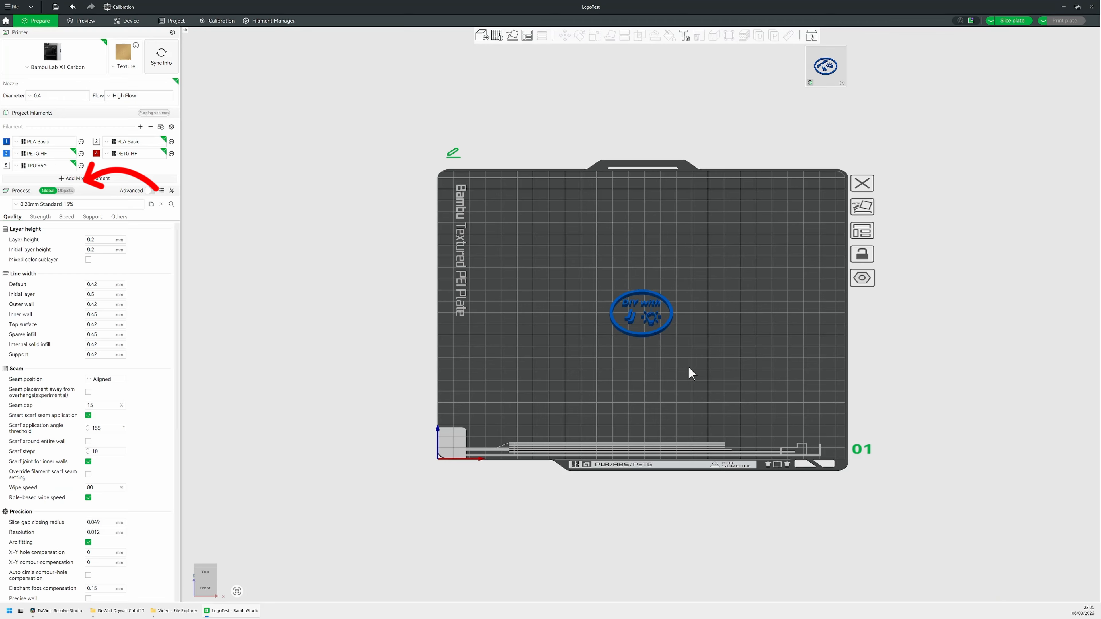
Export the whole multi-part logo object as one STL file named LogoTest in the Bambu folder
left_click(66, 191)
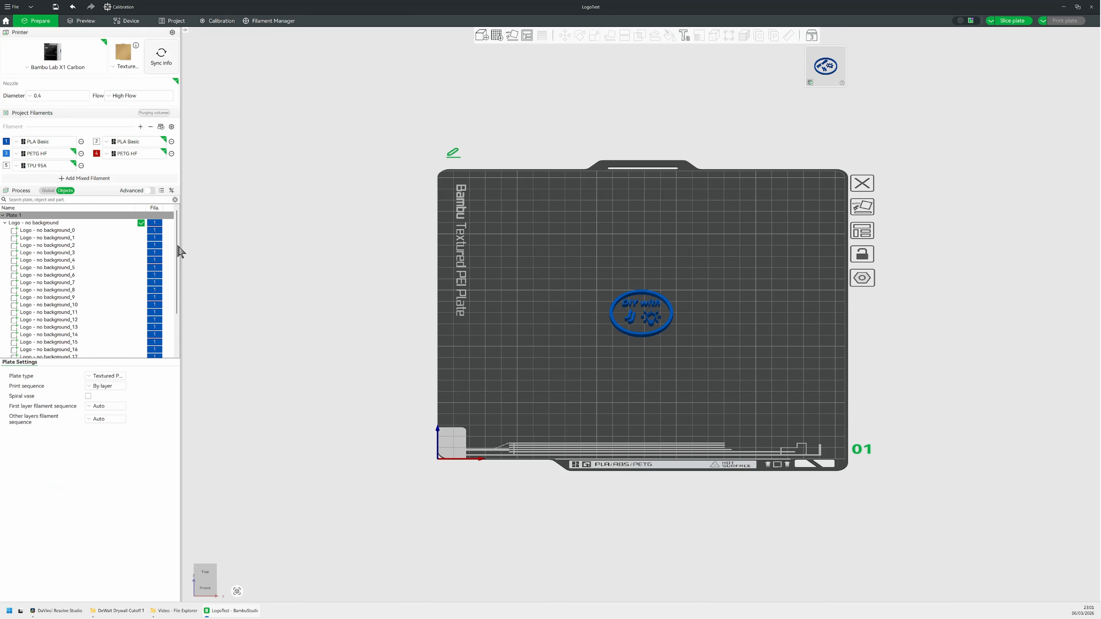
scroll(178, 254, "down", 1)
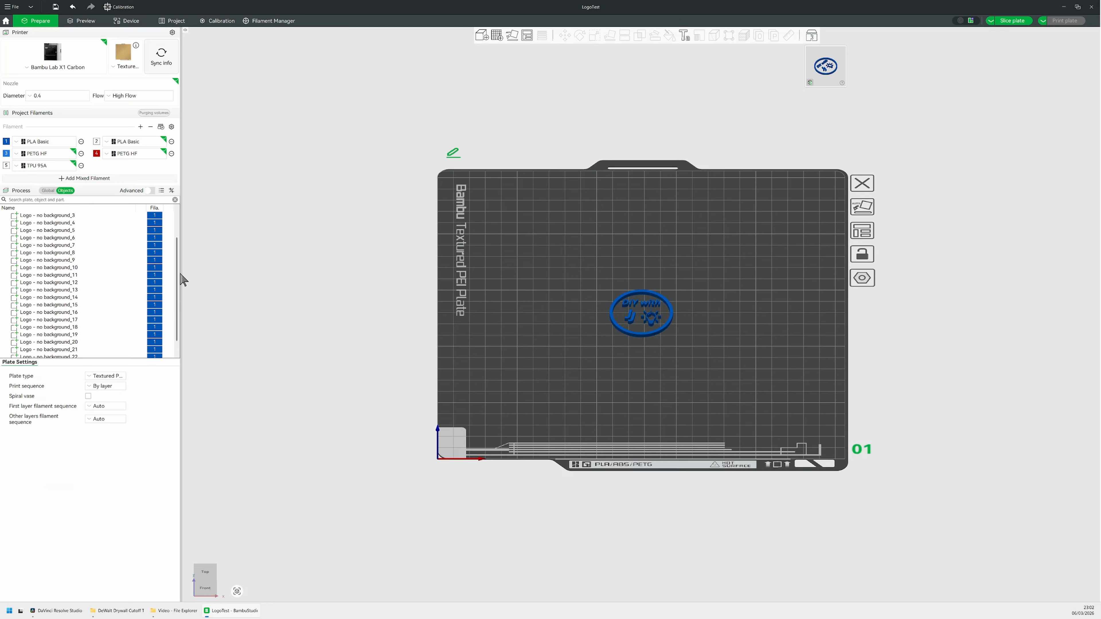
scroll(179, 278, "up", 1)
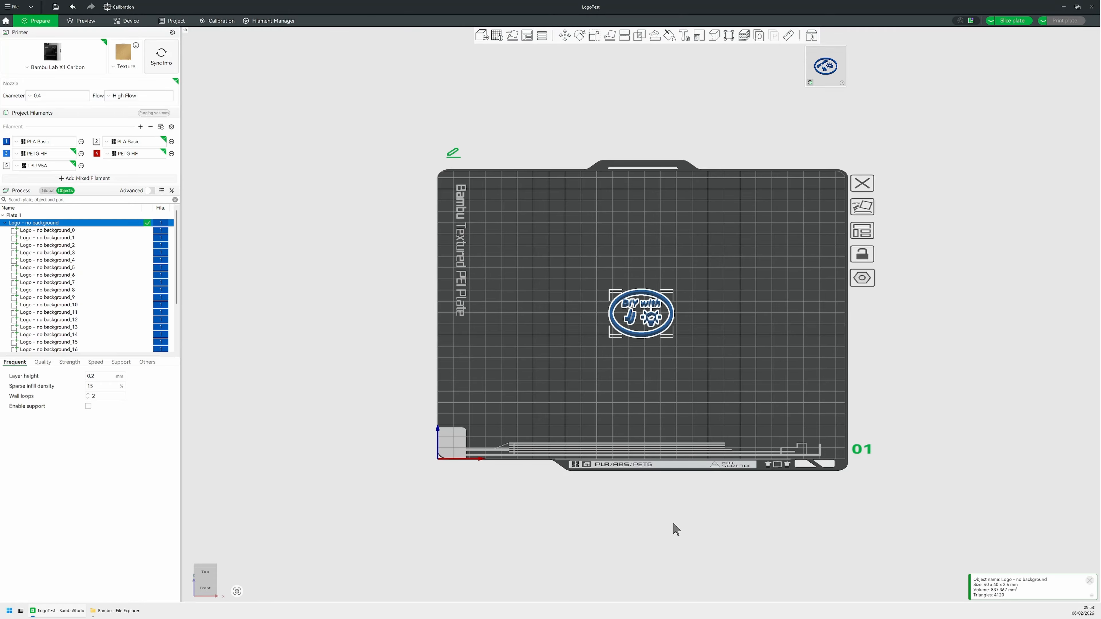
double_click(37, 223)
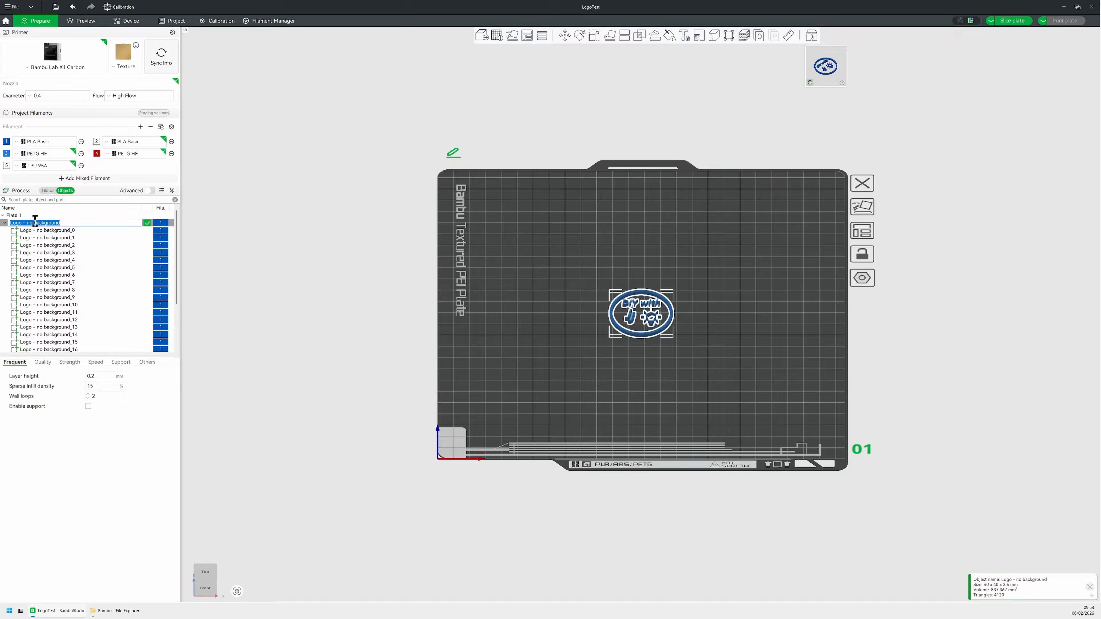
right_click(7, 229)
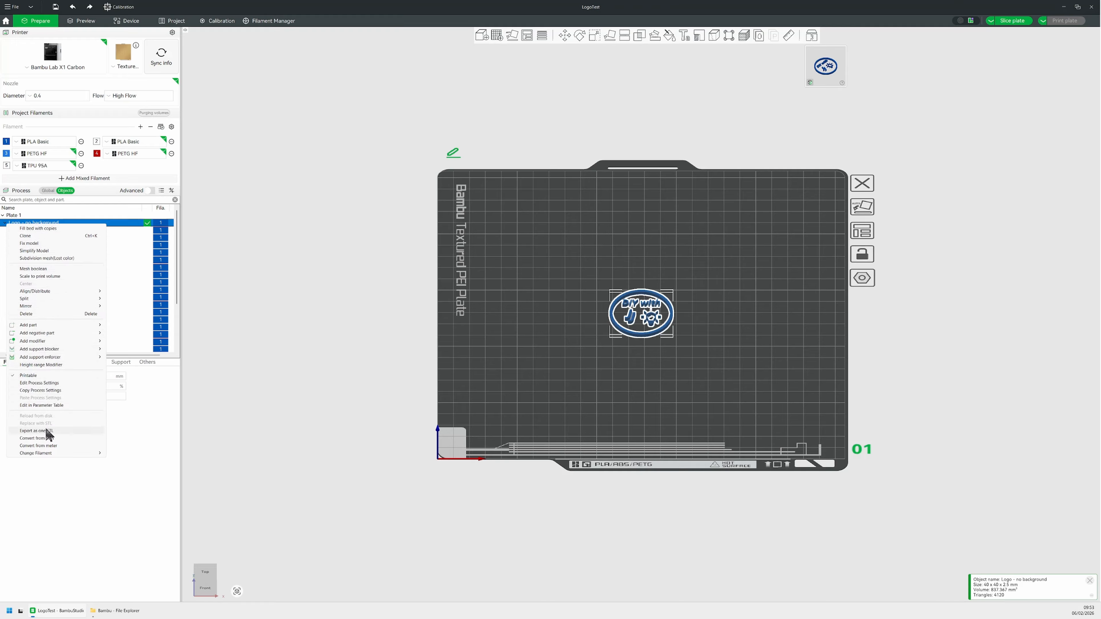
left_click(64, 431)
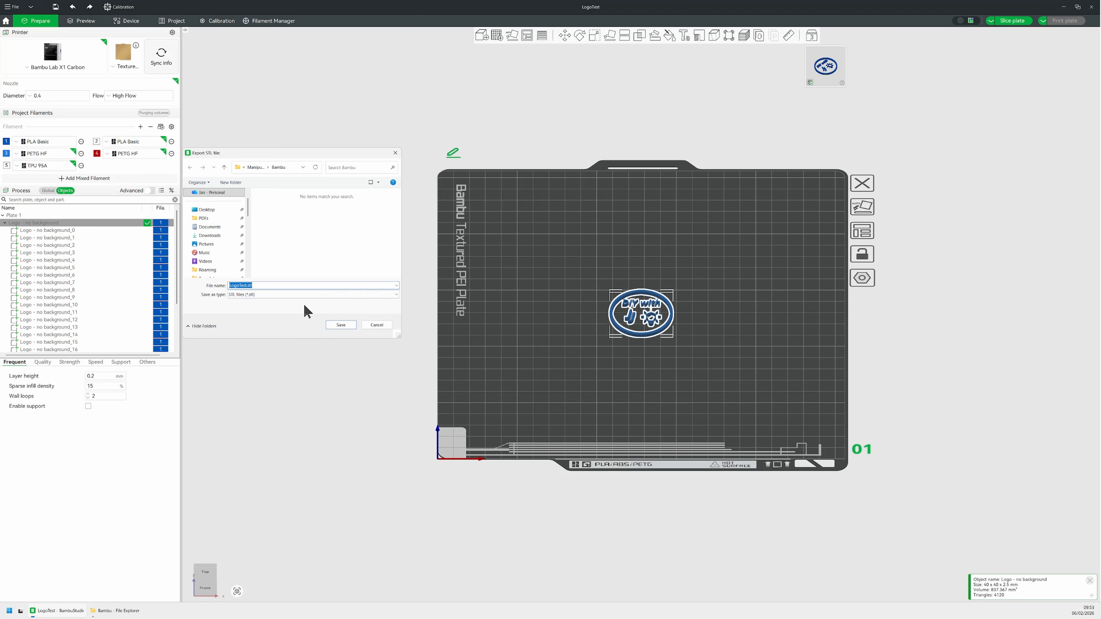
left_click(336, 327)
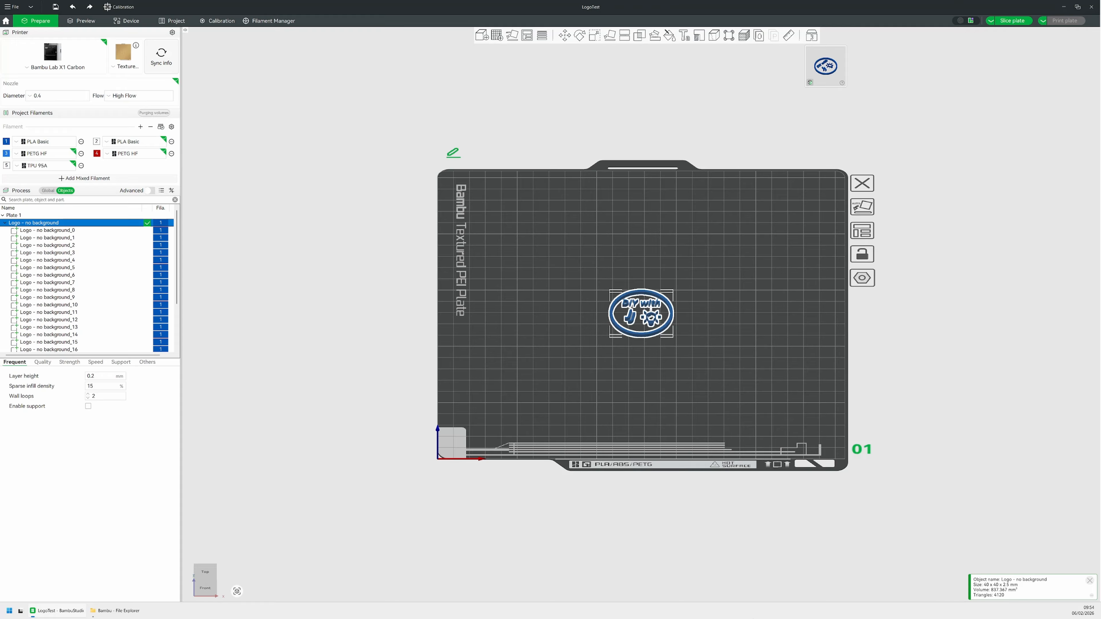
Switch to File Explorer, check the exported LogoTest STL in the Bambu folder, and close the window
mouse_move(95, 609)
left_click(99, 564)
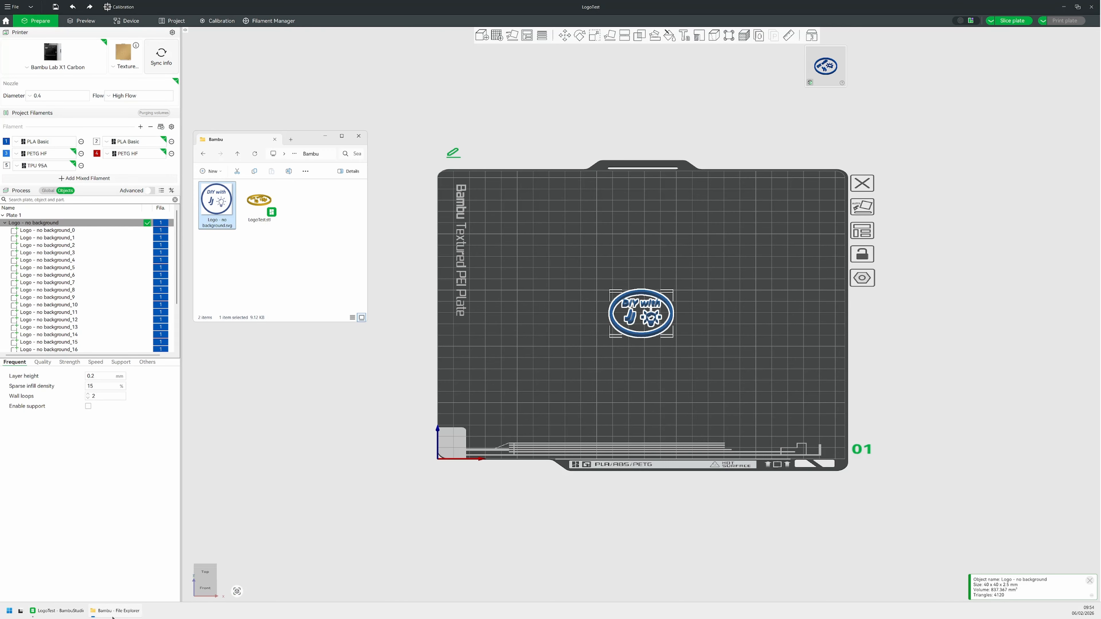
left_click(267, 222)
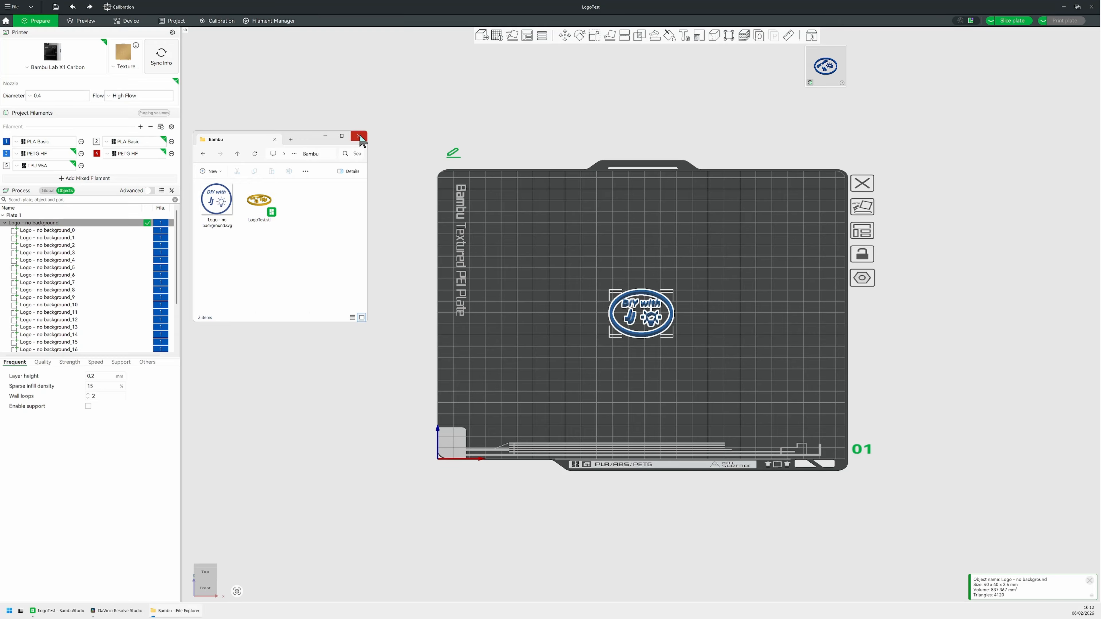
left_click(358, 137, "shift")
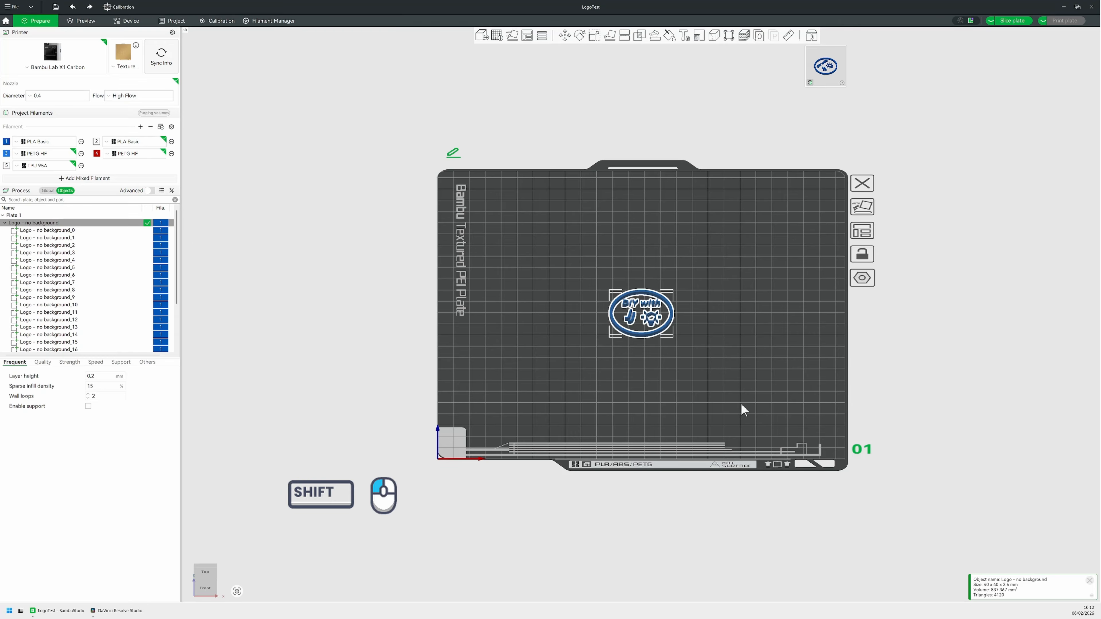
Delete the multi-part logo from the plate and import LogoTest.stl in its place
left_click_drag(721, 379, 689, 326, "shift")
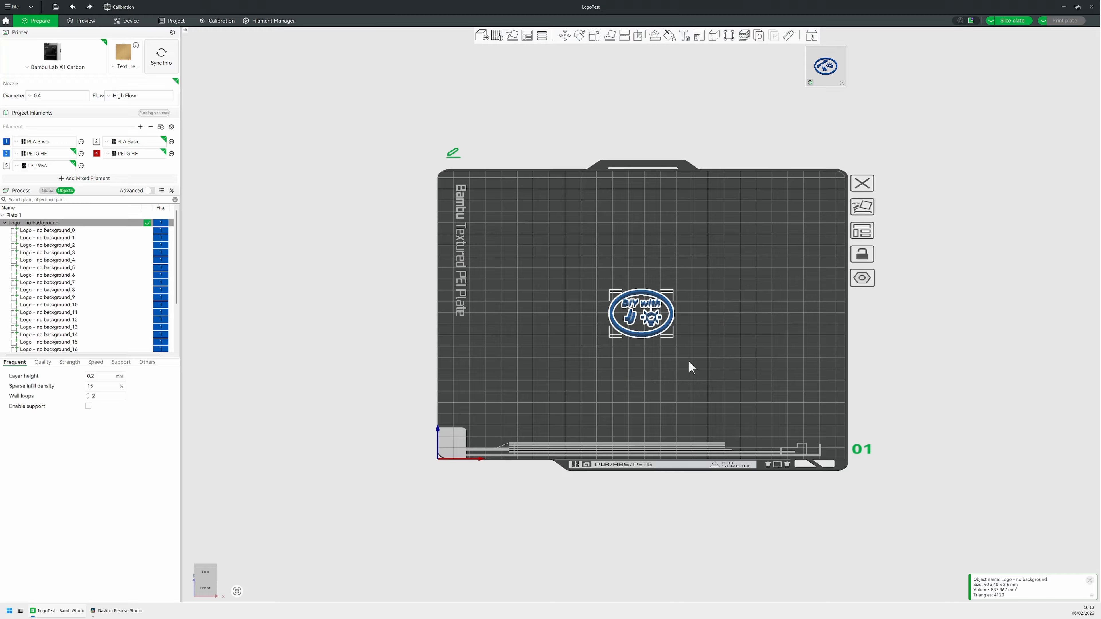
key("Delete")
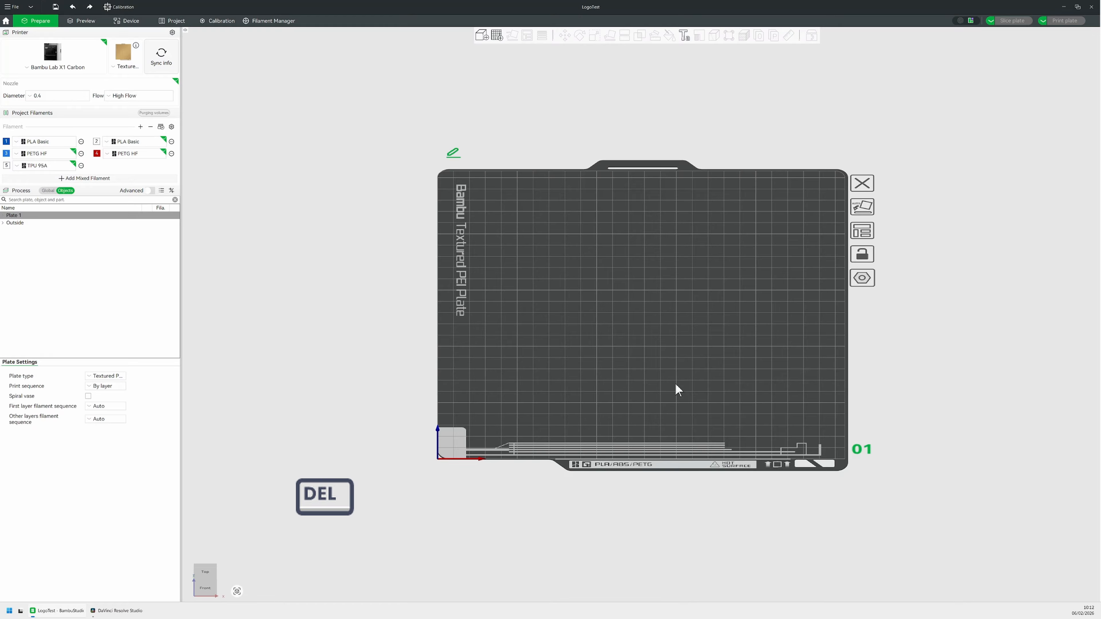
key("ctrl+i")
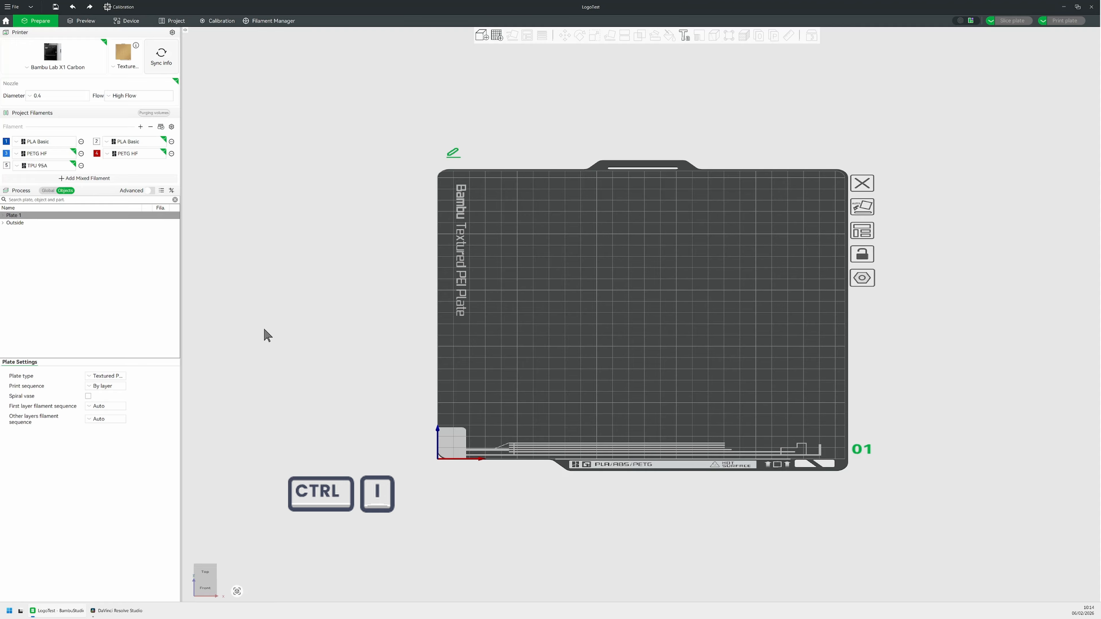
double_click(313, 216)
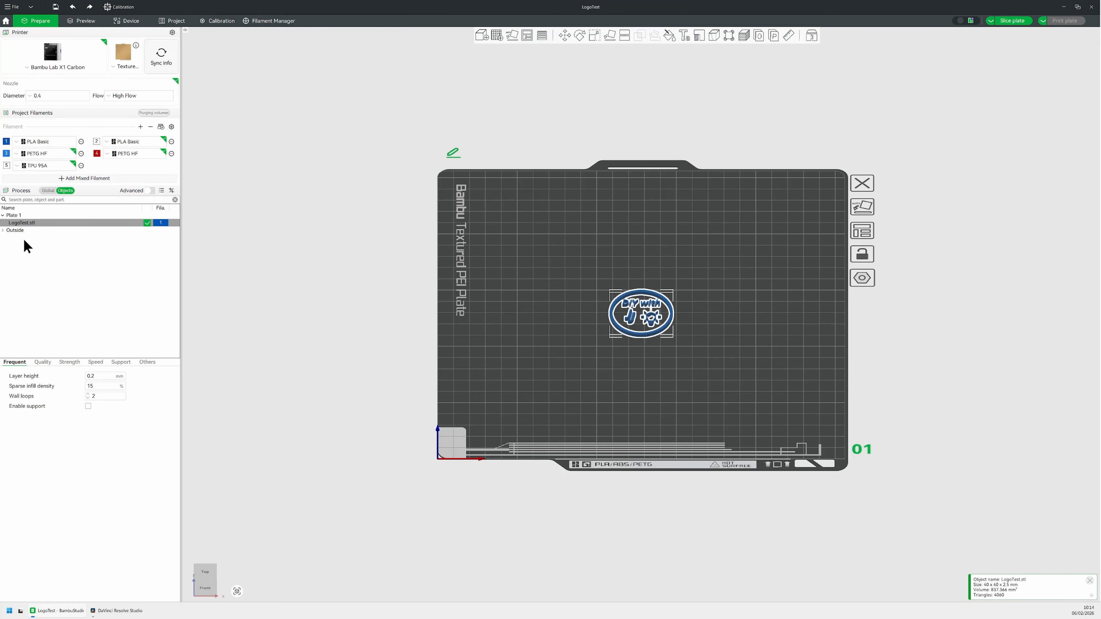
Delete the imported logo and add a cube primitive to the empty plate
key("Delete")
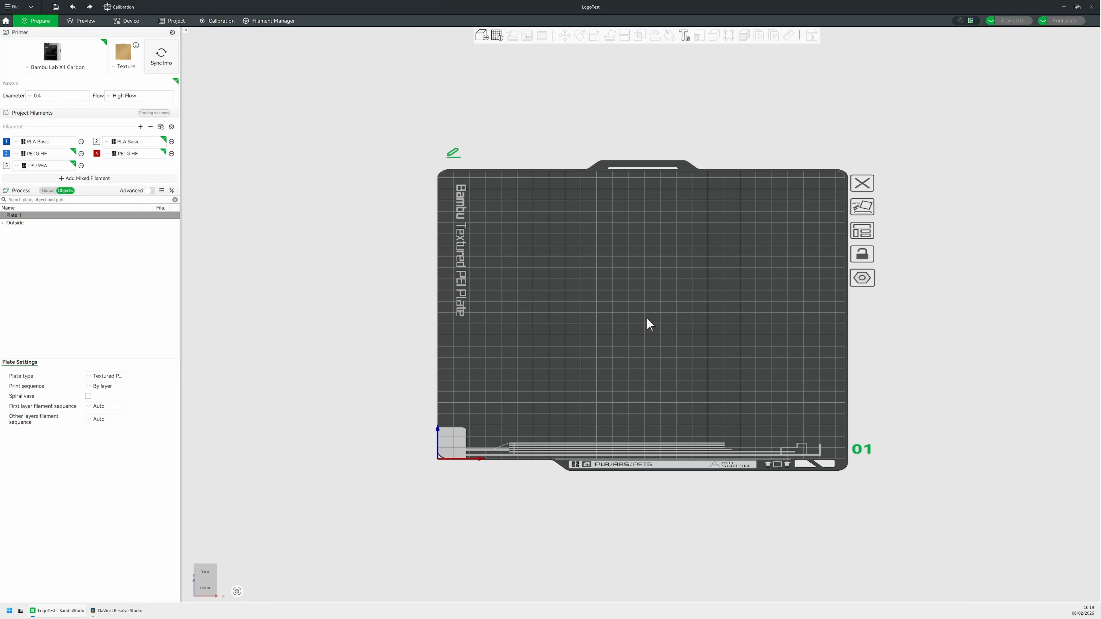
left_click(647, 320)
right_click(647, 319)
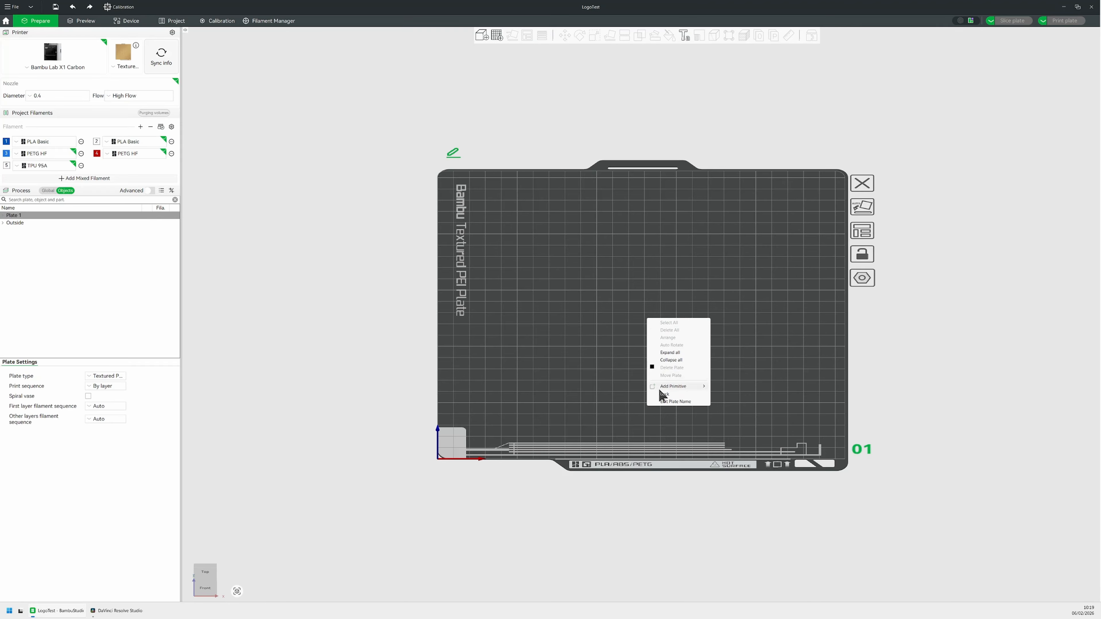
mouse_move(670, 387)
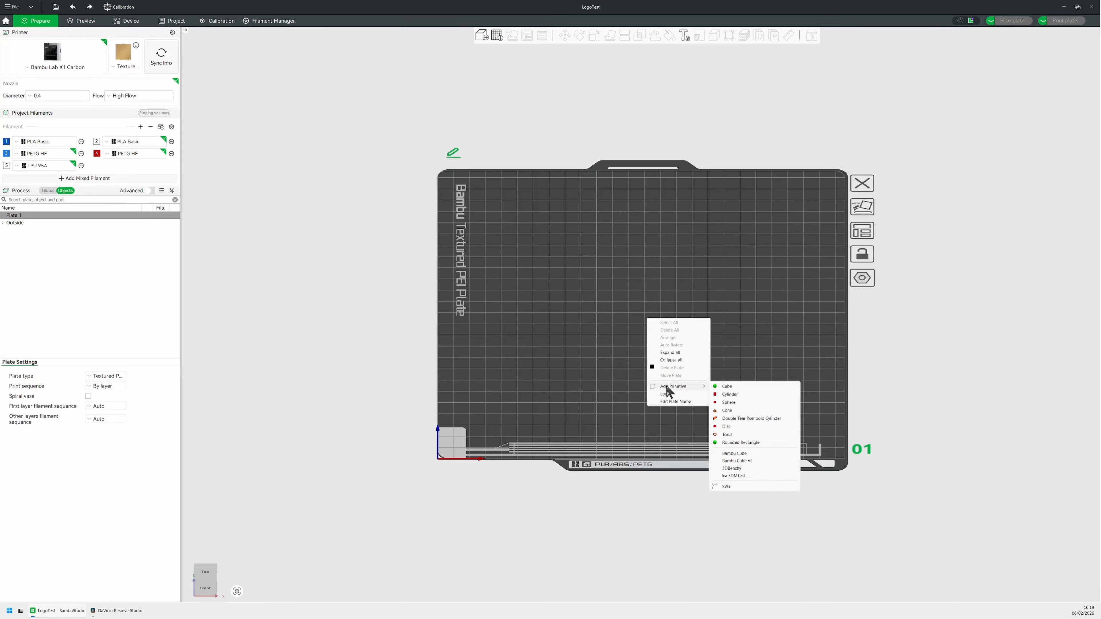
left_click(739, 392)
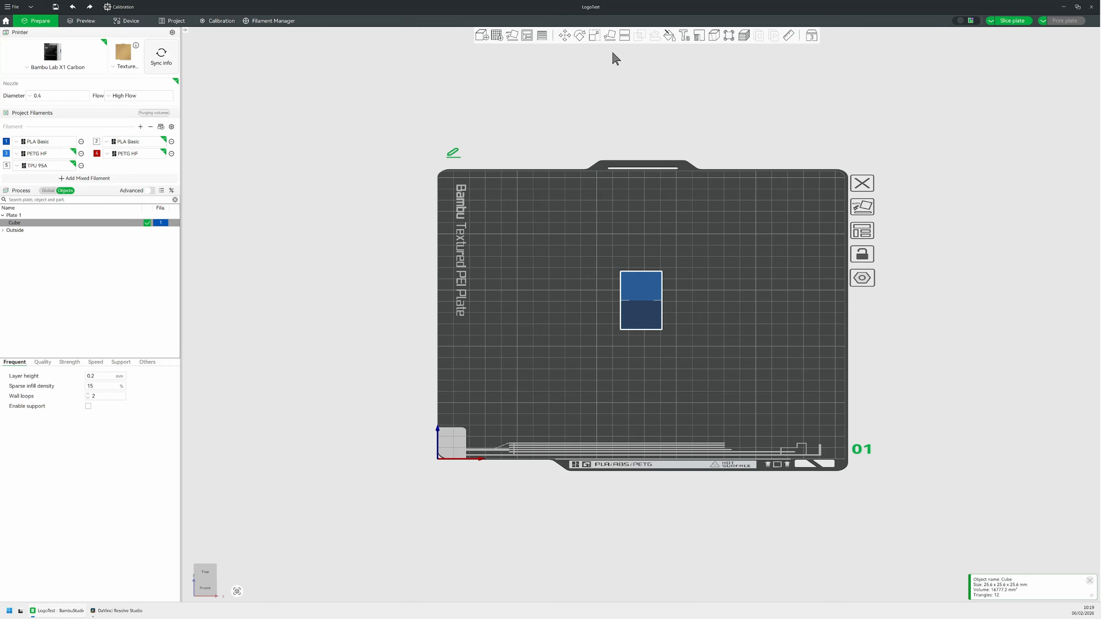
Resize the cube to 50 mm in X, 50 mm in Y and 25 mm in Z, then deselect it
left_click(594, 37)
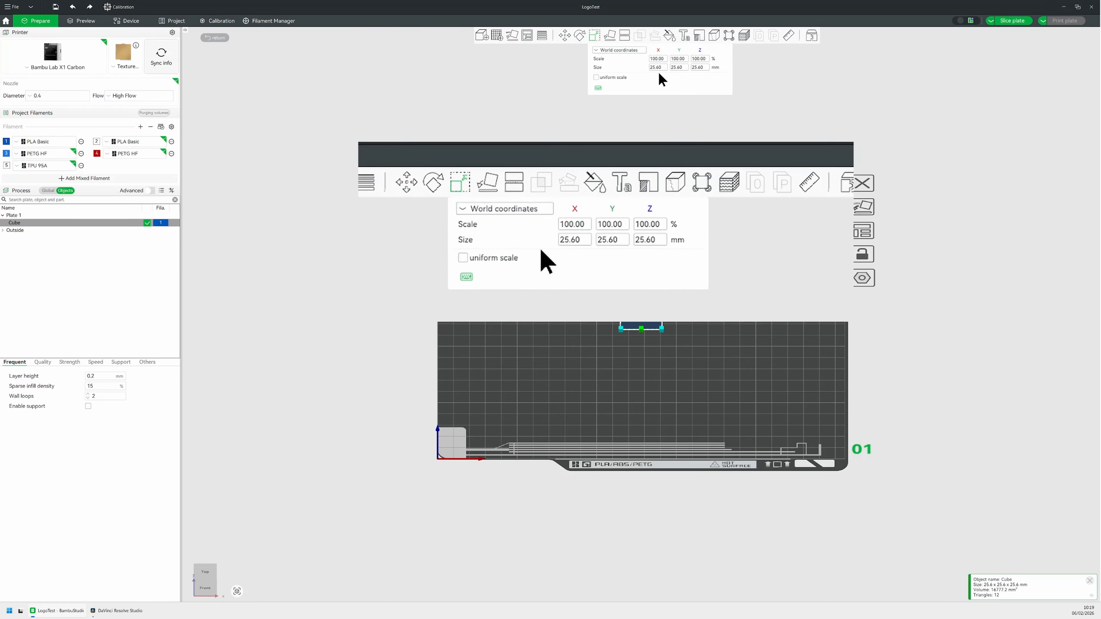
left_click(660, 67)
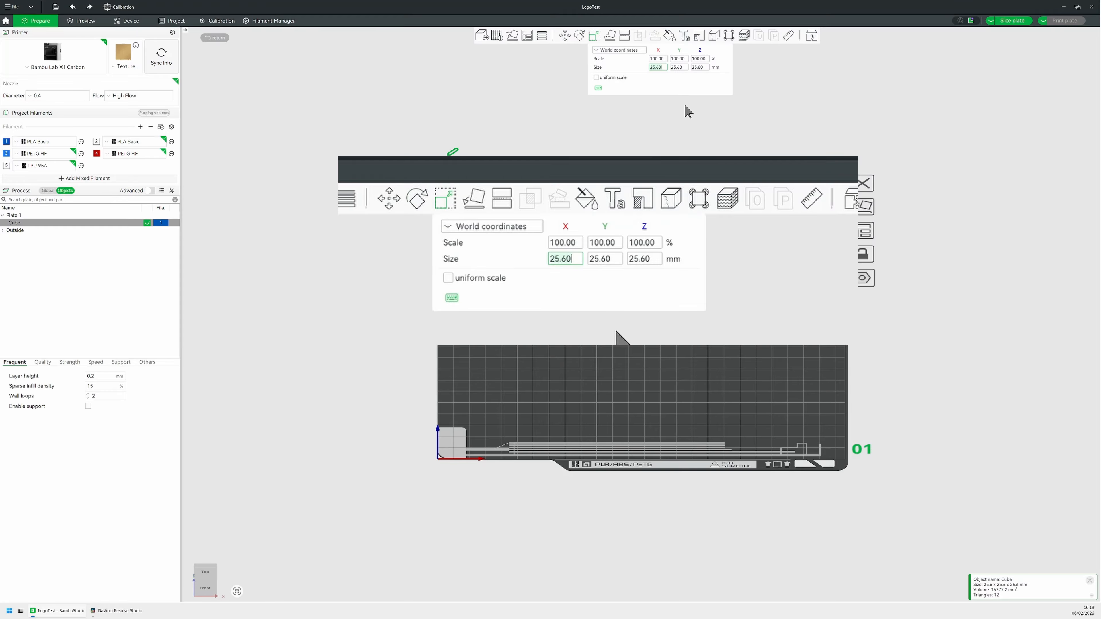
type("50")
key("Tab")
type("5")
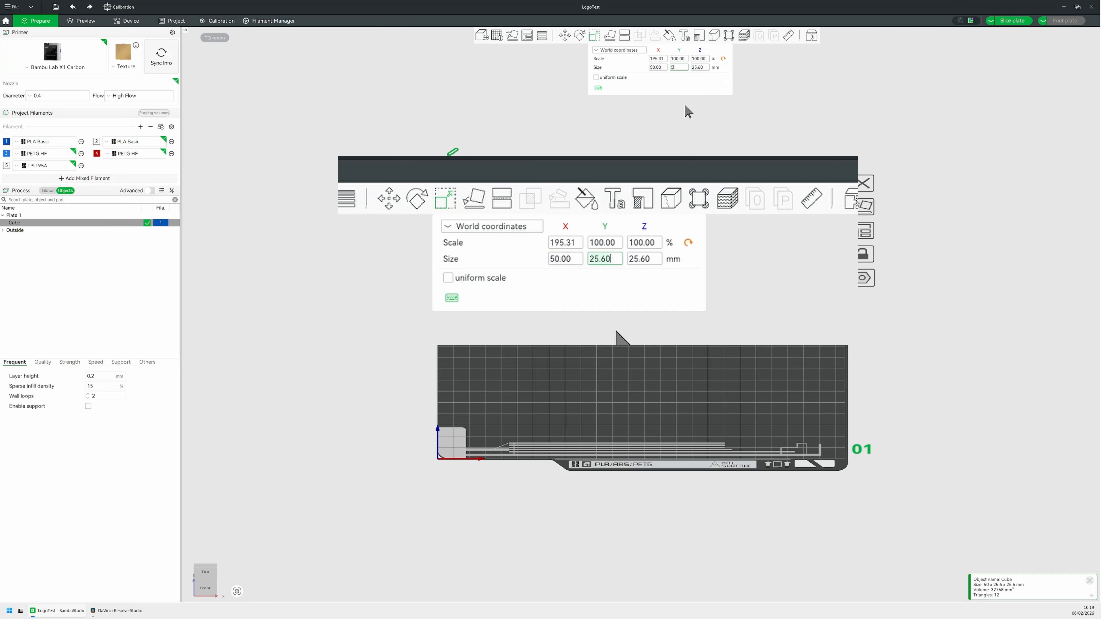
type("0")
key("Tab")
type("2")
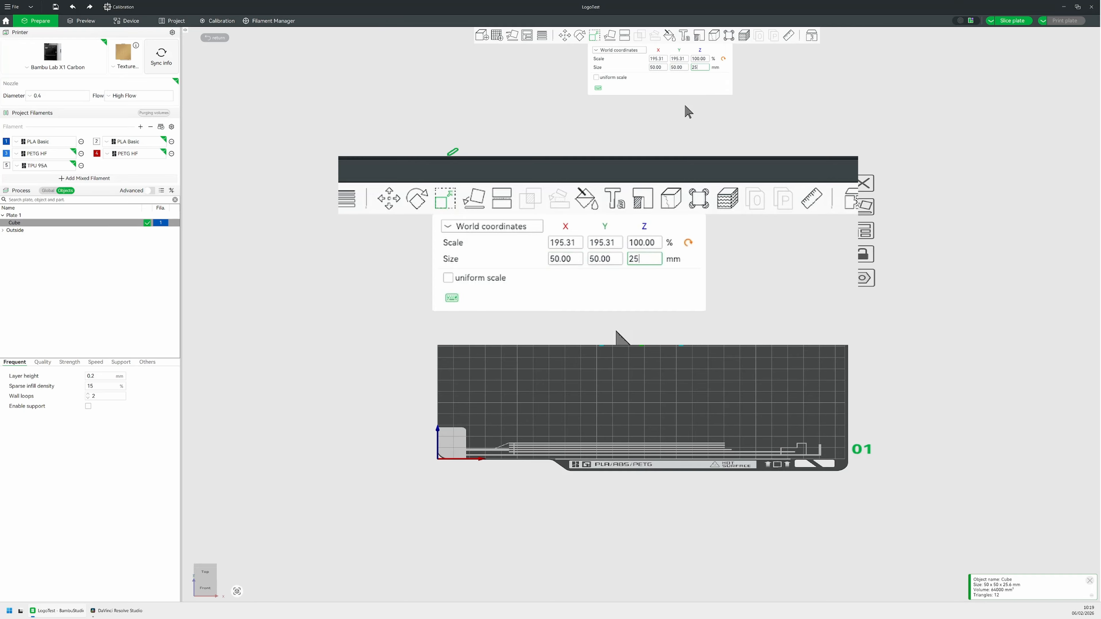
type("5")
key("Return")
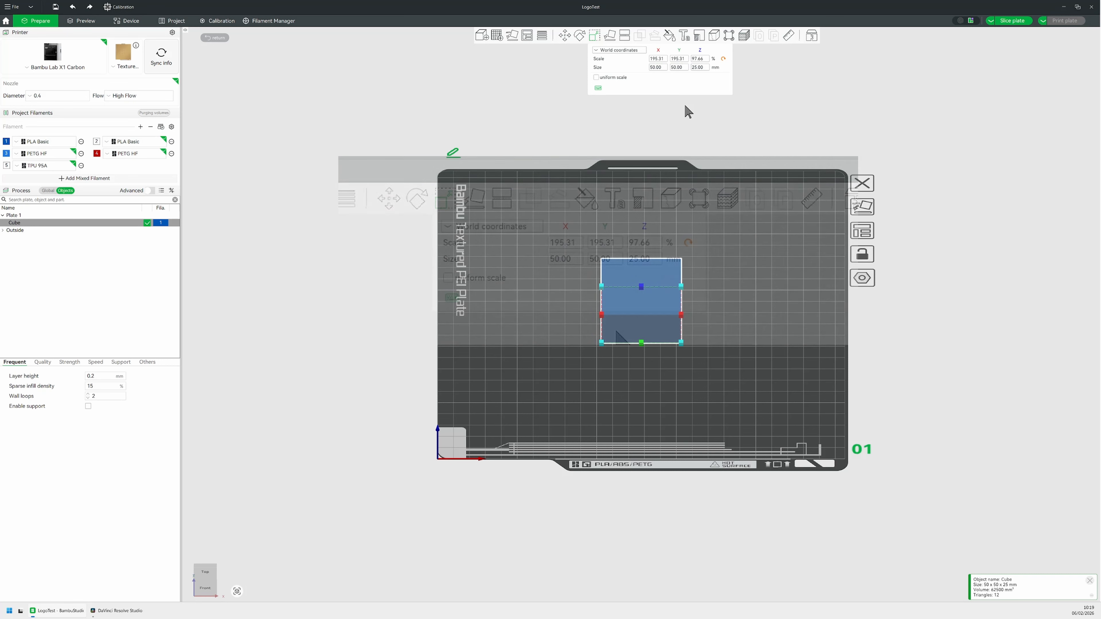
left_click(751, 305)
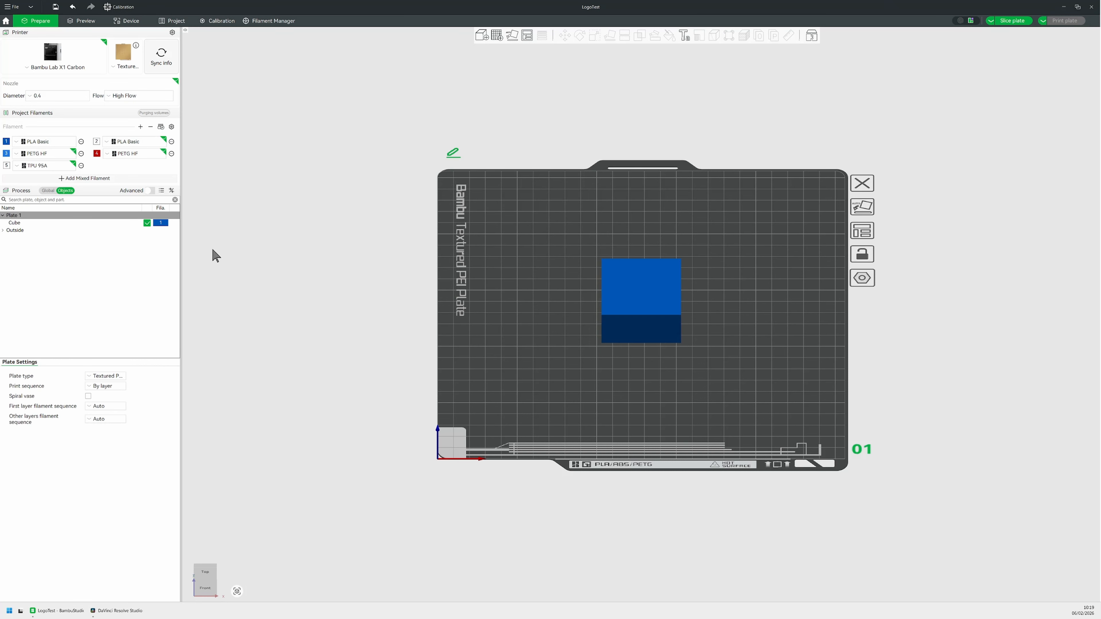
Assign filament 2, the white PLA Basic, to the cube and deselect it
left_click(164, 223)
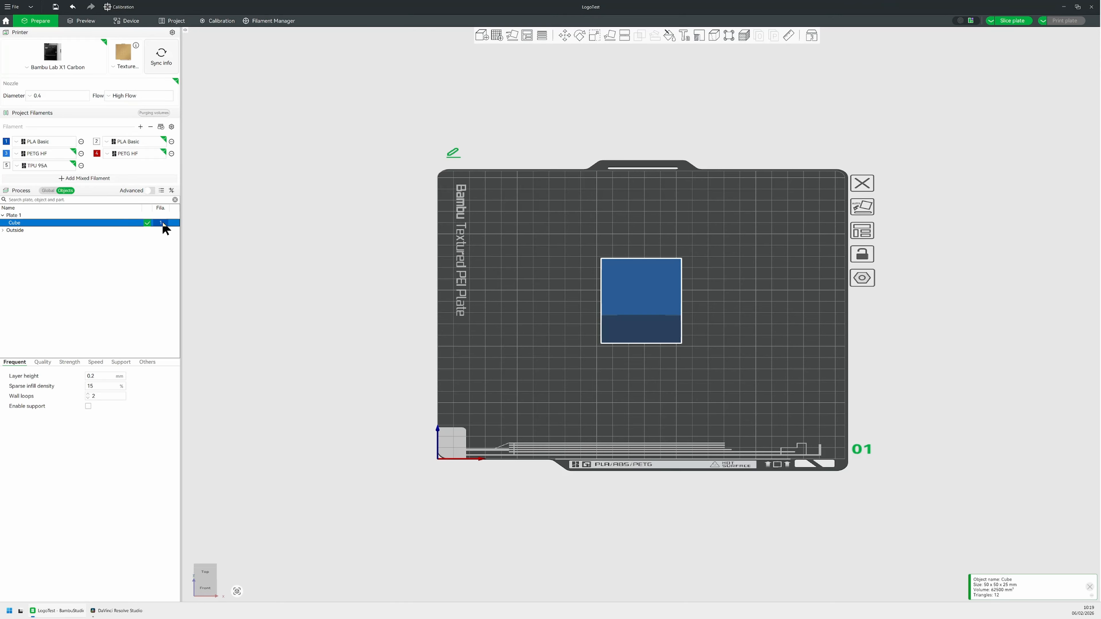
left_click(163, 223)
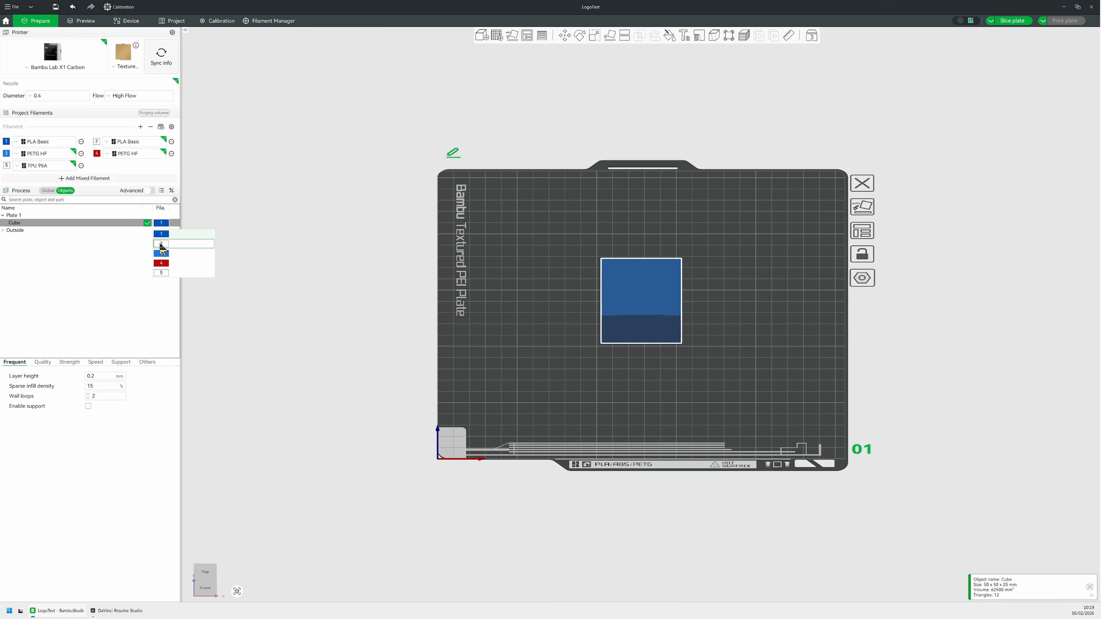
left_click(161, 244)
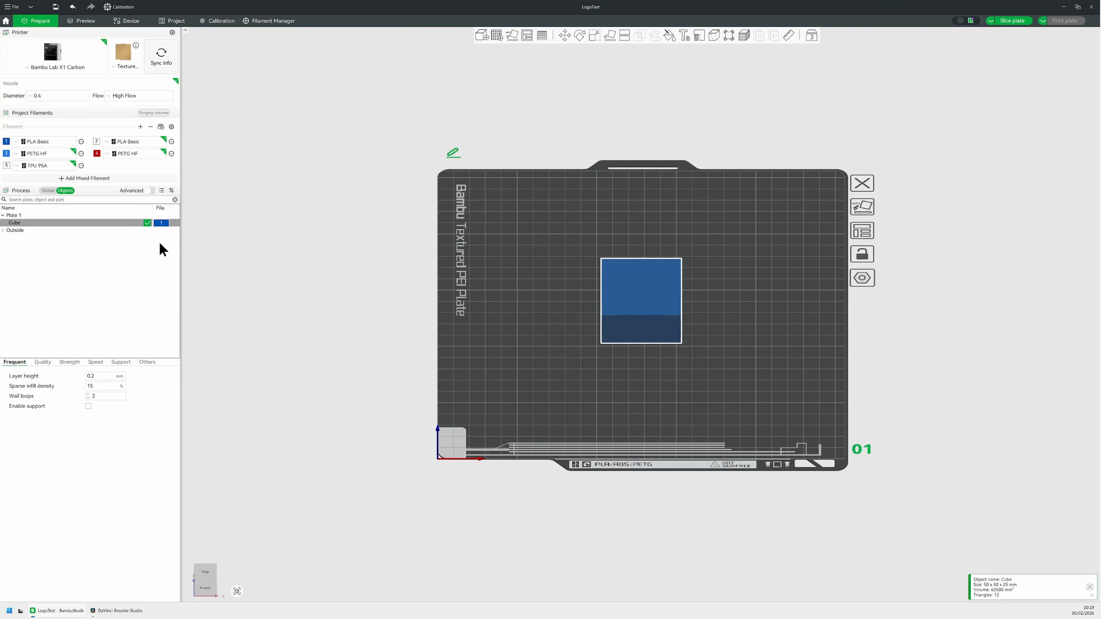
left_click(108, 246)
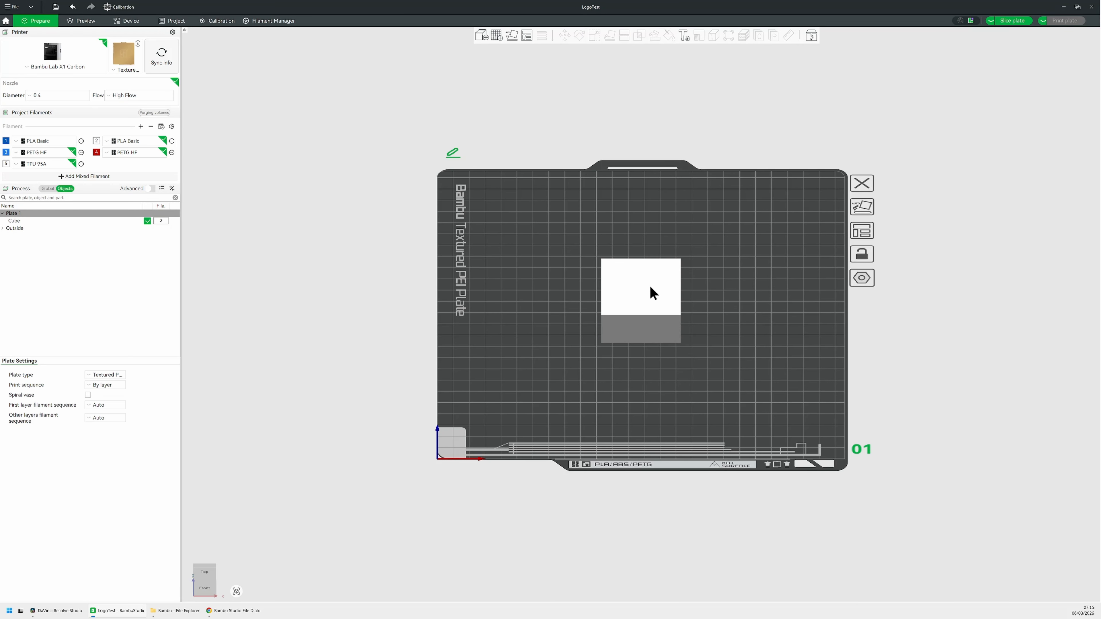
Load LogoTest.stl into the cube as an added part and deselect it
right_click(651, 288)
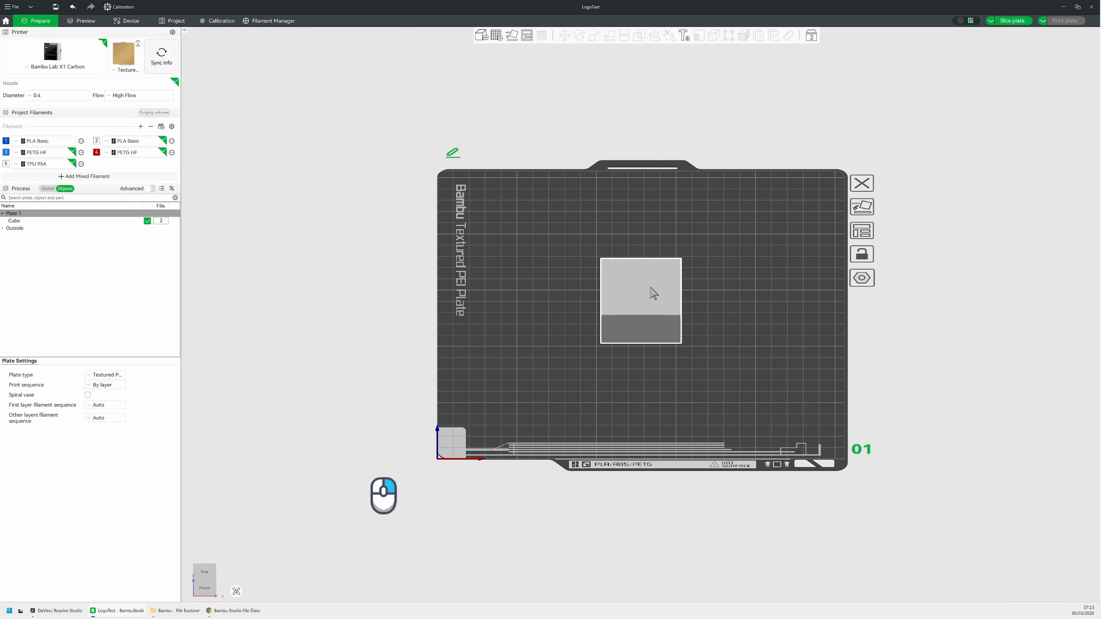
mouse_move(702, 388)
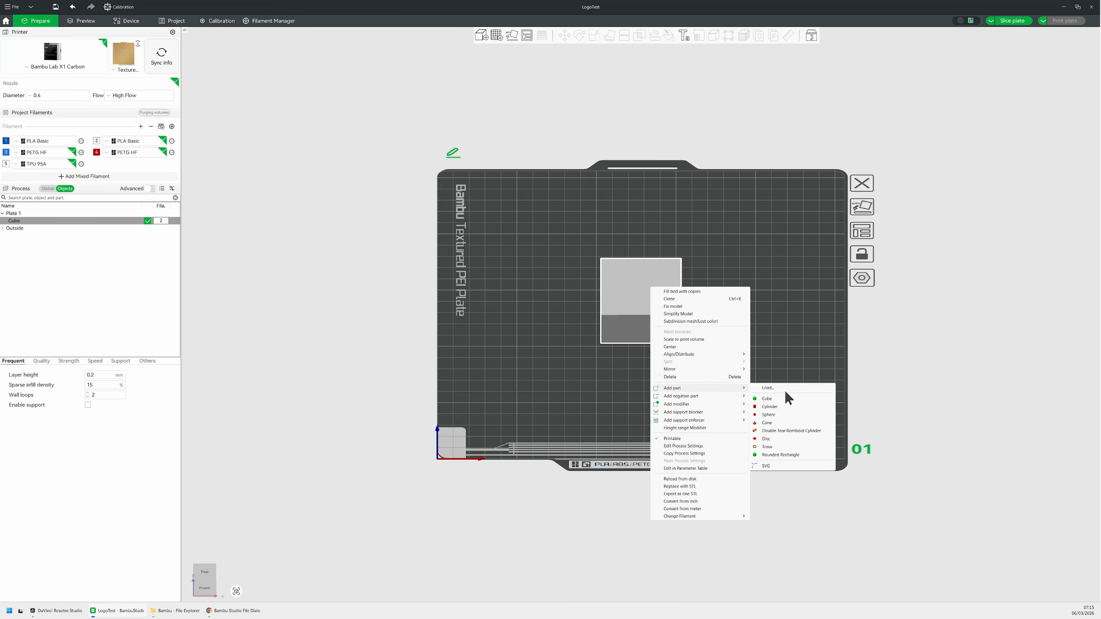
left_click(768, 388)
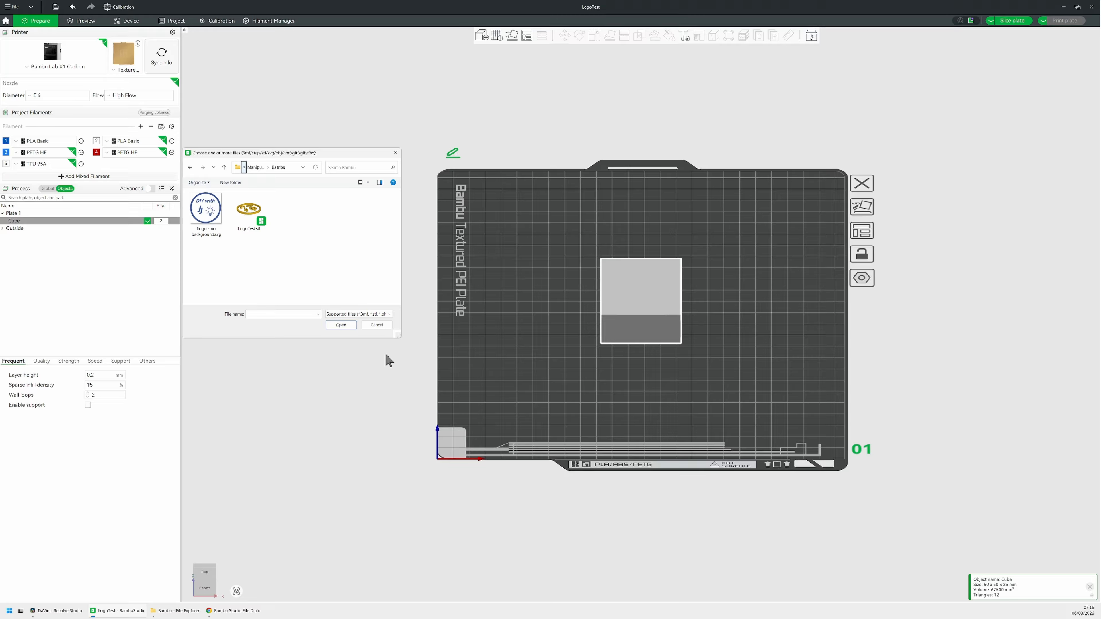
left_click(245, 216)
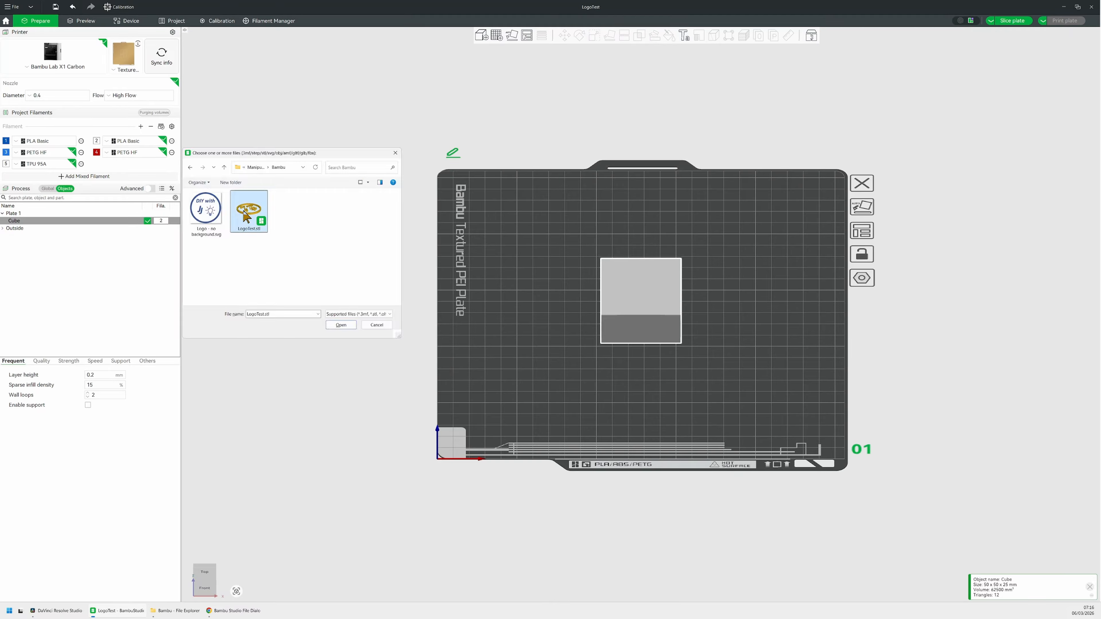
double_click(244, 211)
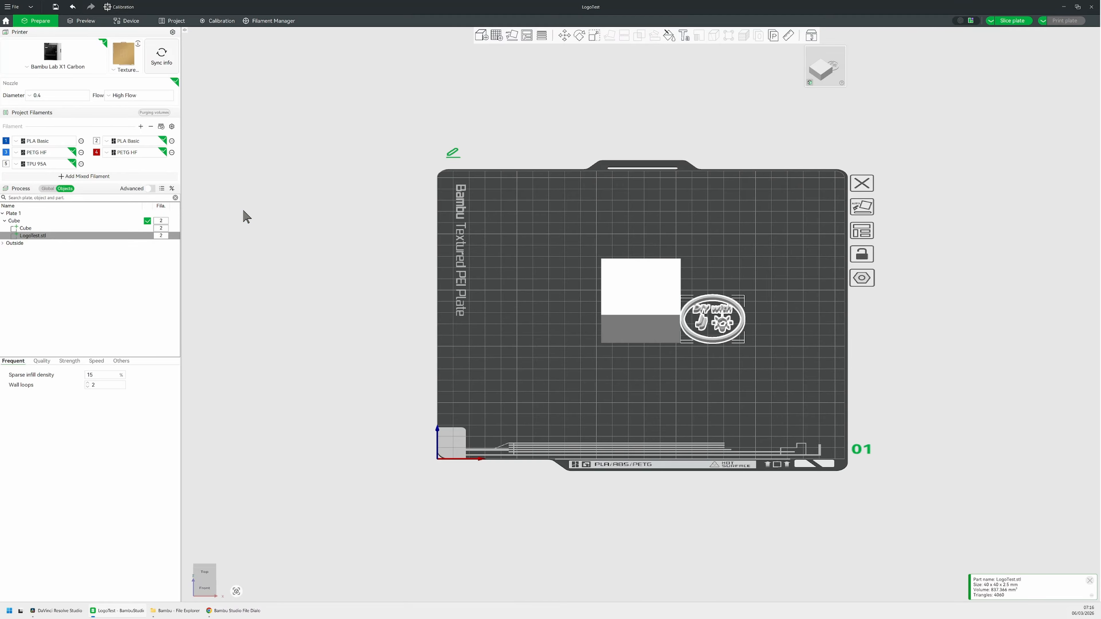
left_click(243, 211)
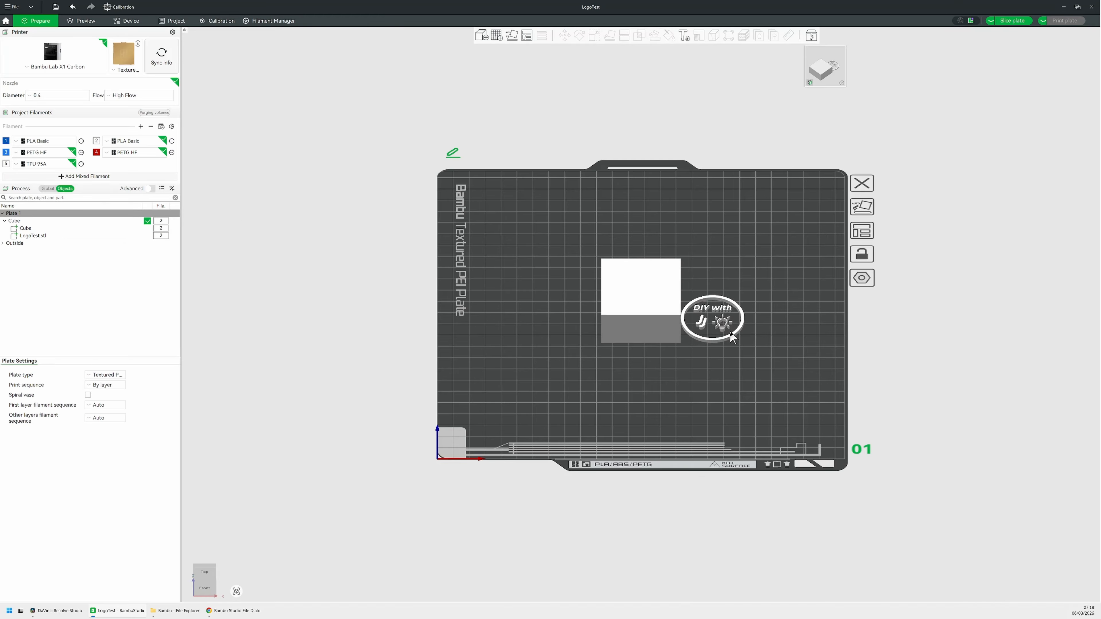
Assign filament 1, the blue PLA Basic, to the LogoTest.stl part and deselect it
left_click(27, 236)
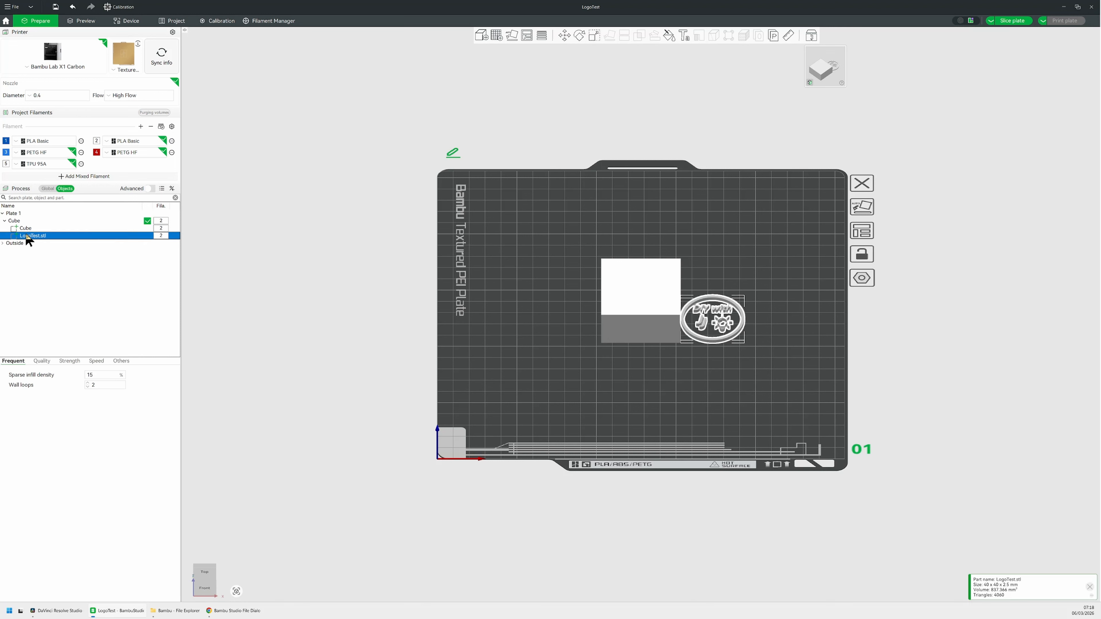
left_click(163, 236)
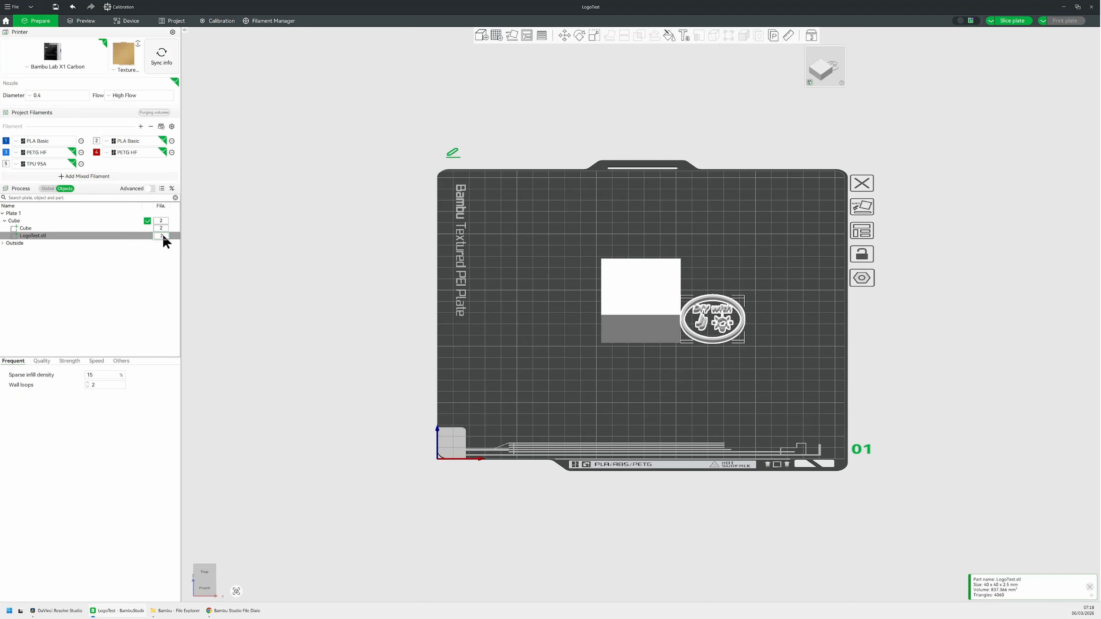
left_click(162, 236)
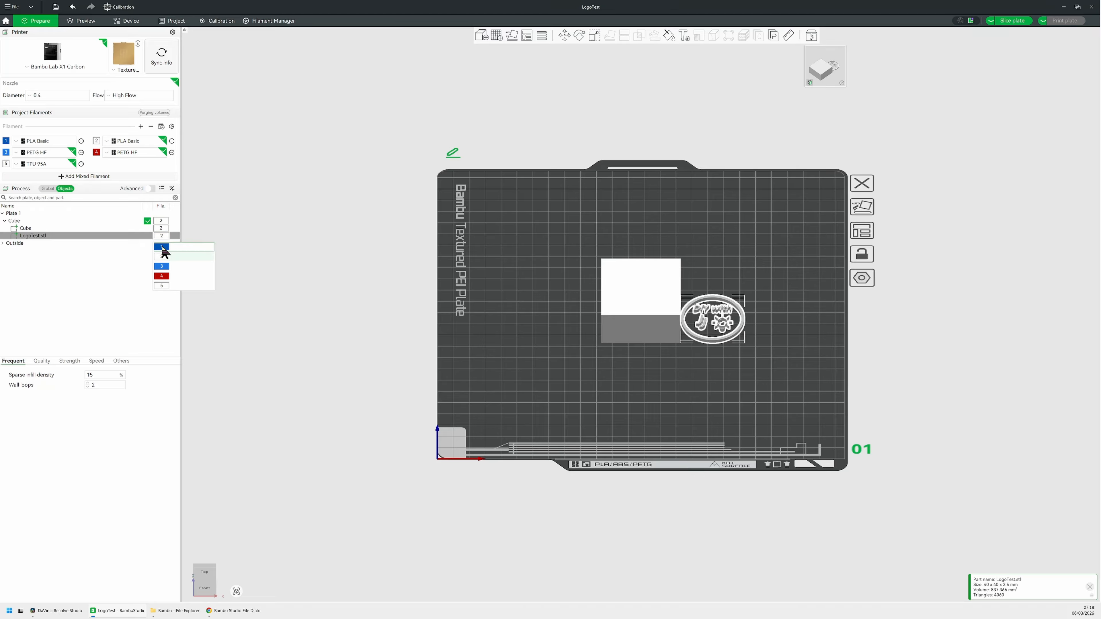
left_click(162, 247)
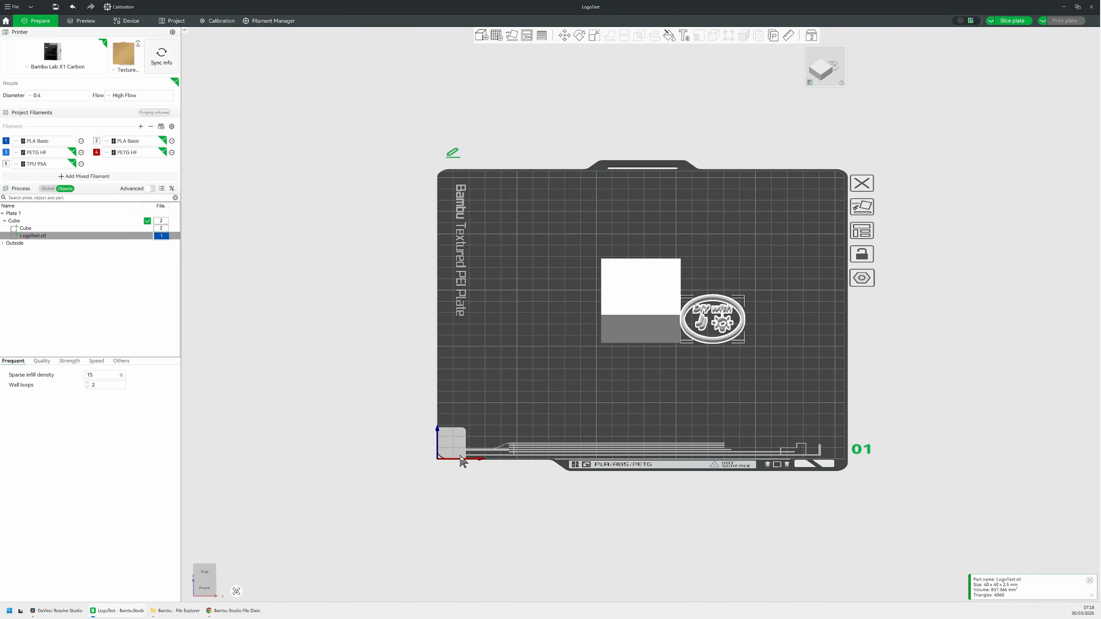
left_click(714, 394)
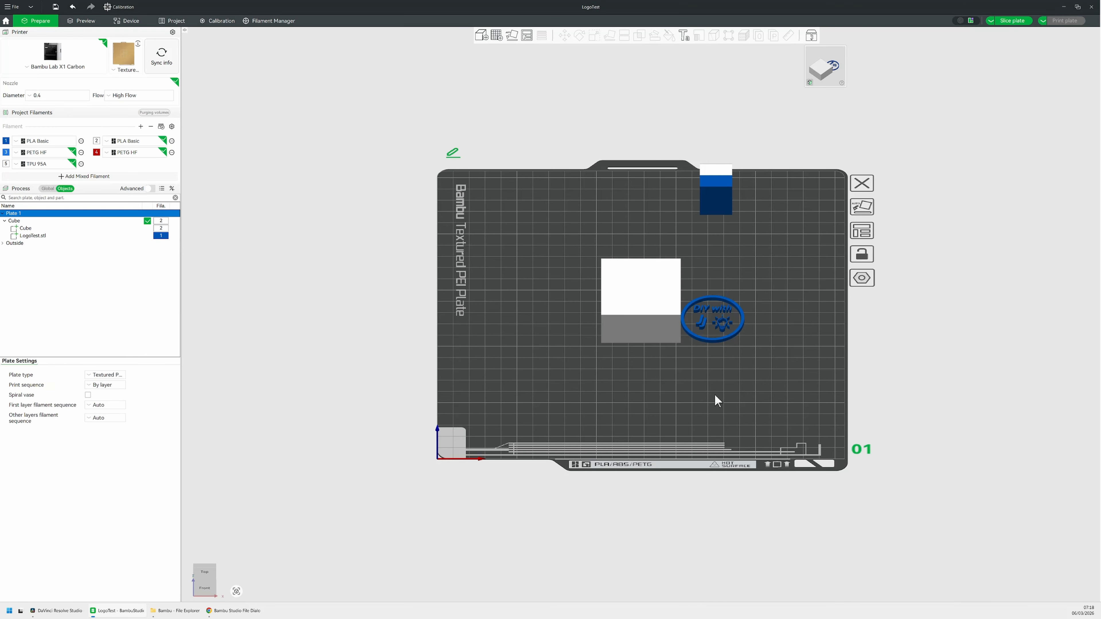
Rotate the LogoTest.stl part to an absolute X angle of 180 degrees
left_click(29, 236)
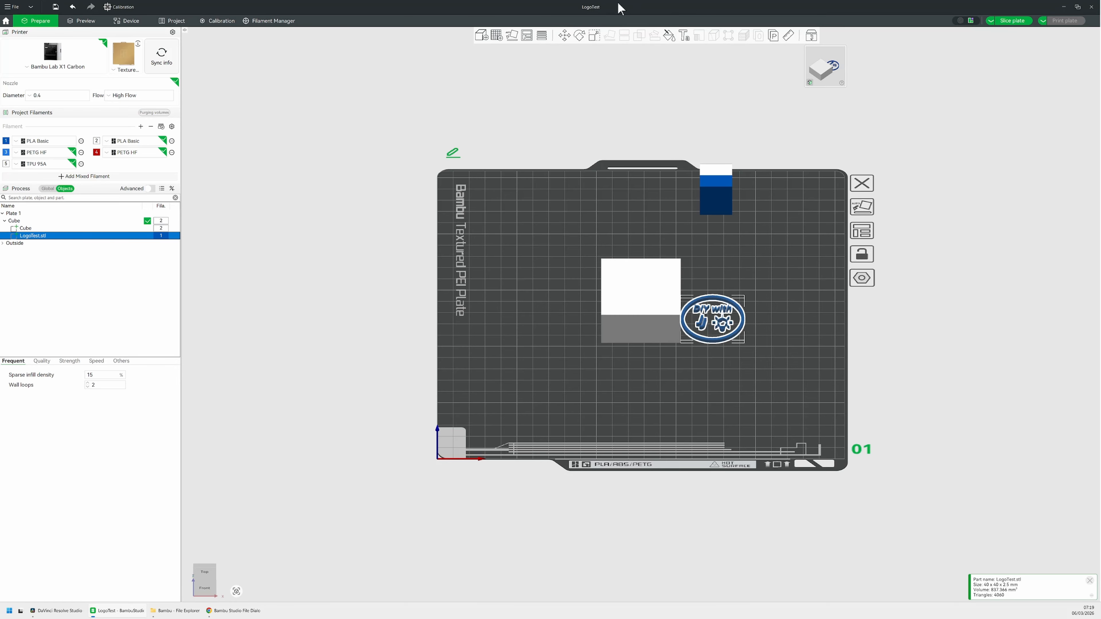
left_click(580, 37)
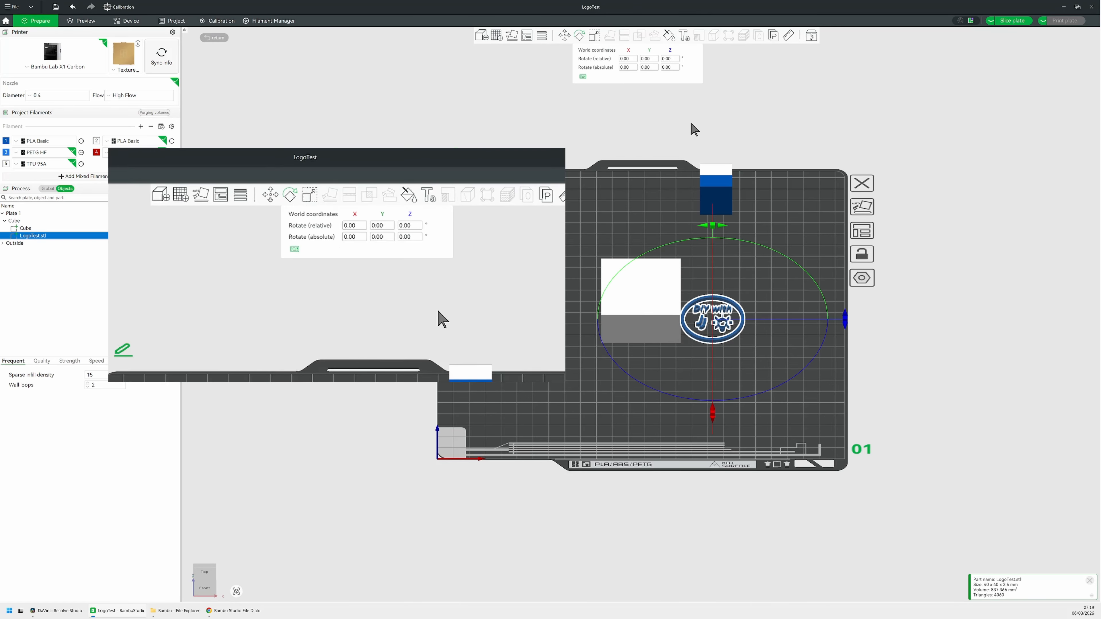
left_click(626, 68)
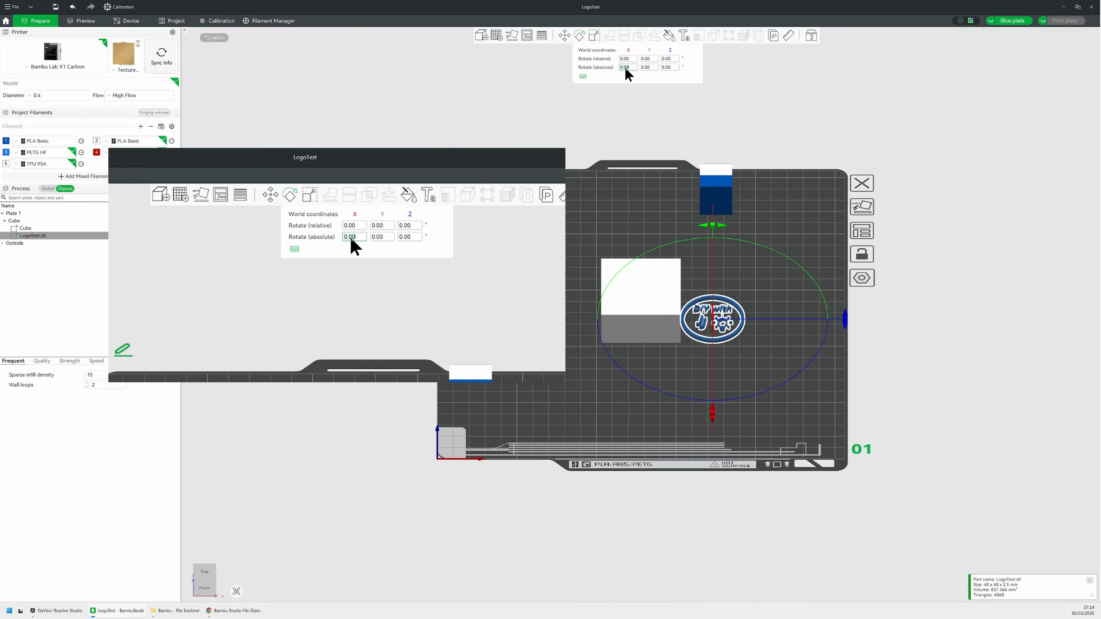
type("180")
key("Return")
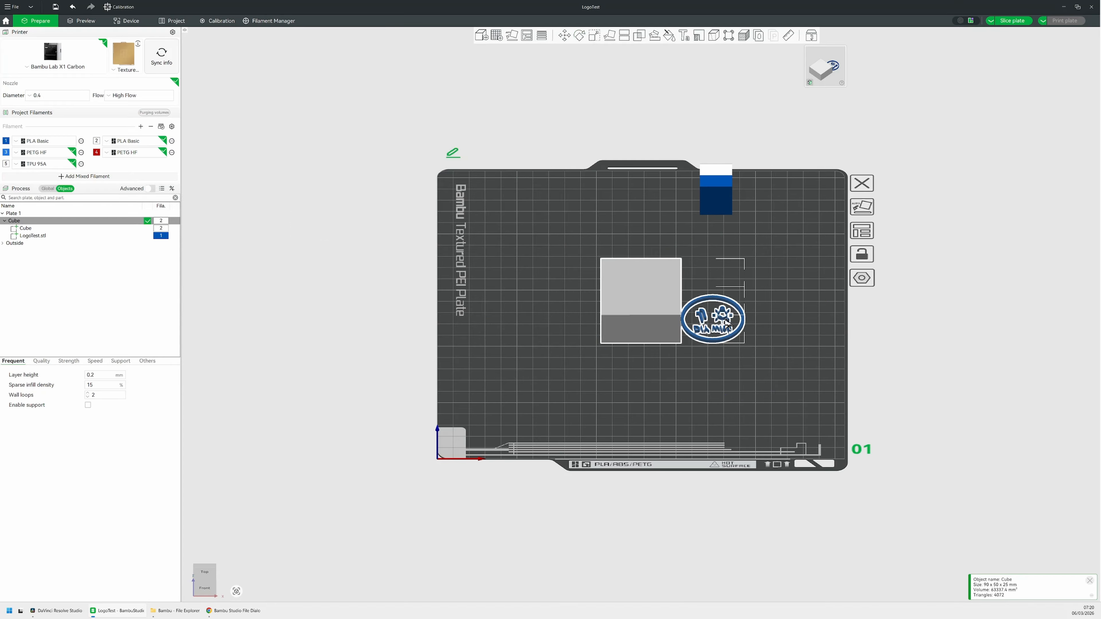
Center the LogoTest.stl part on the cube and deselect it
left_click(62, 236)
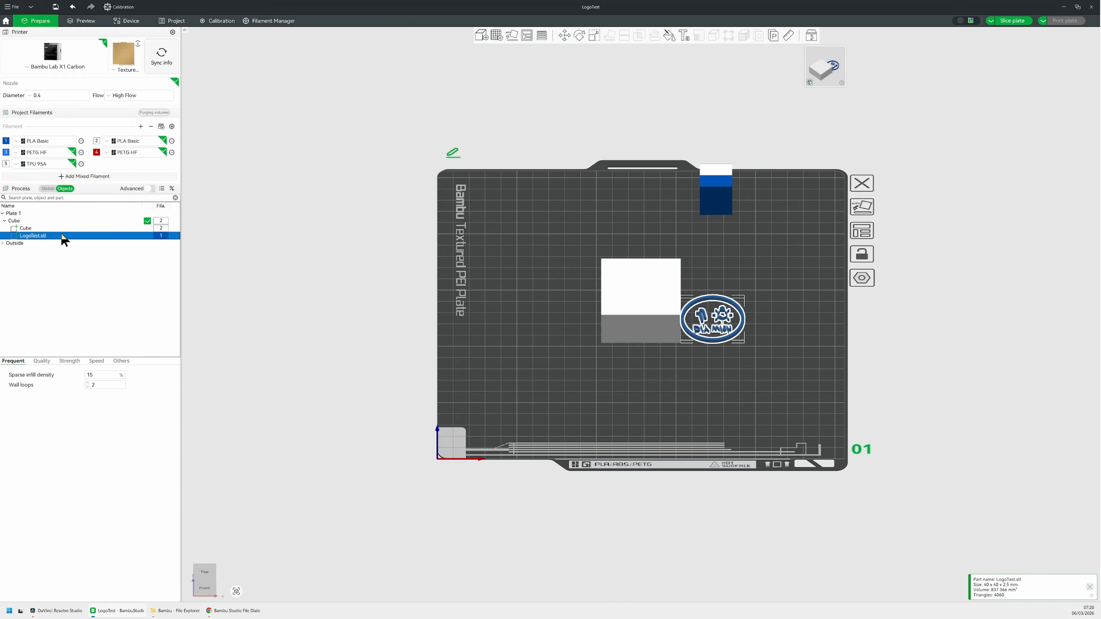
right_click(62, 236)
left_click(92, 275)
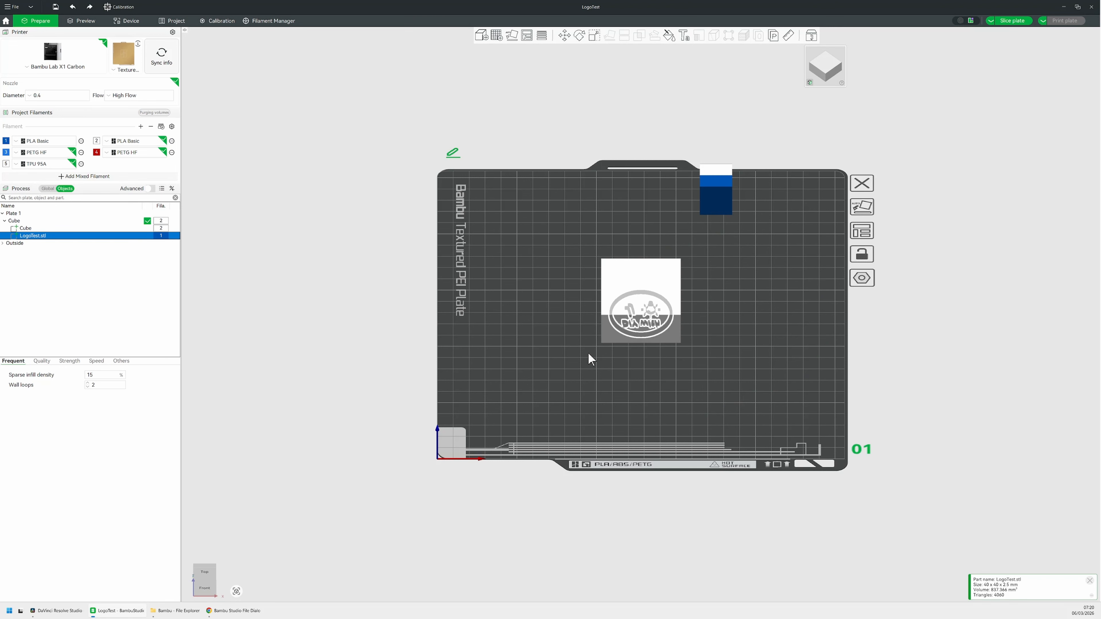
left_click(621, 385)
Lay the whole cube object on its upper face so the logo side faces up, and deselect it
left_click(658, 312)
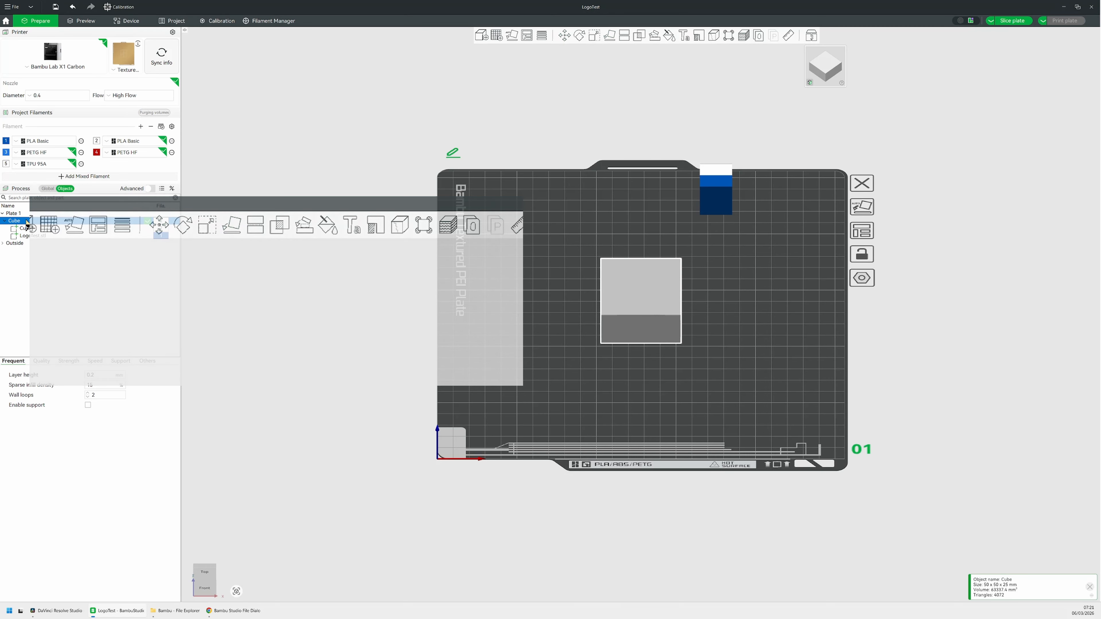
left_click(611, 36)
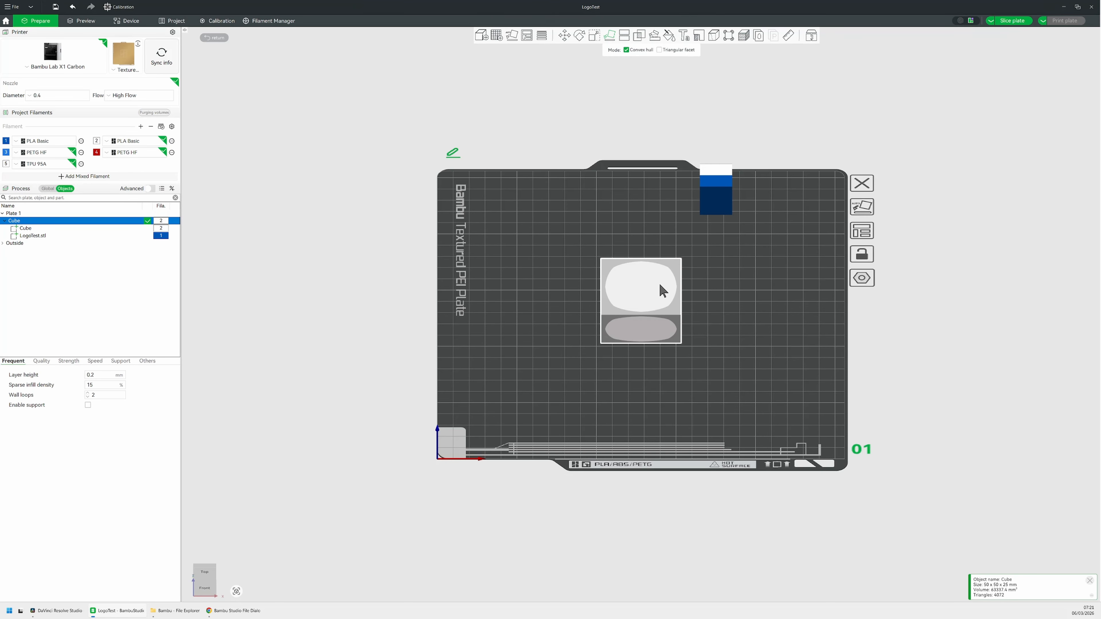
left_click(753, 368)
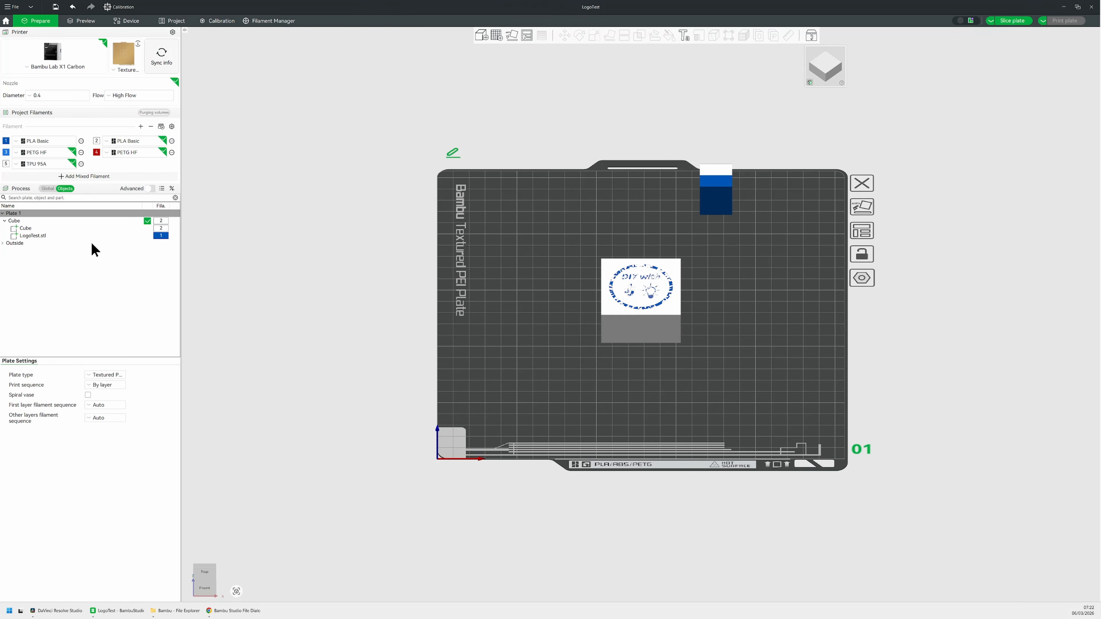
Set the LogoTest.stl part's Z position to 23.76 mm in world coordinates and deselect it
left_click(73, 235)
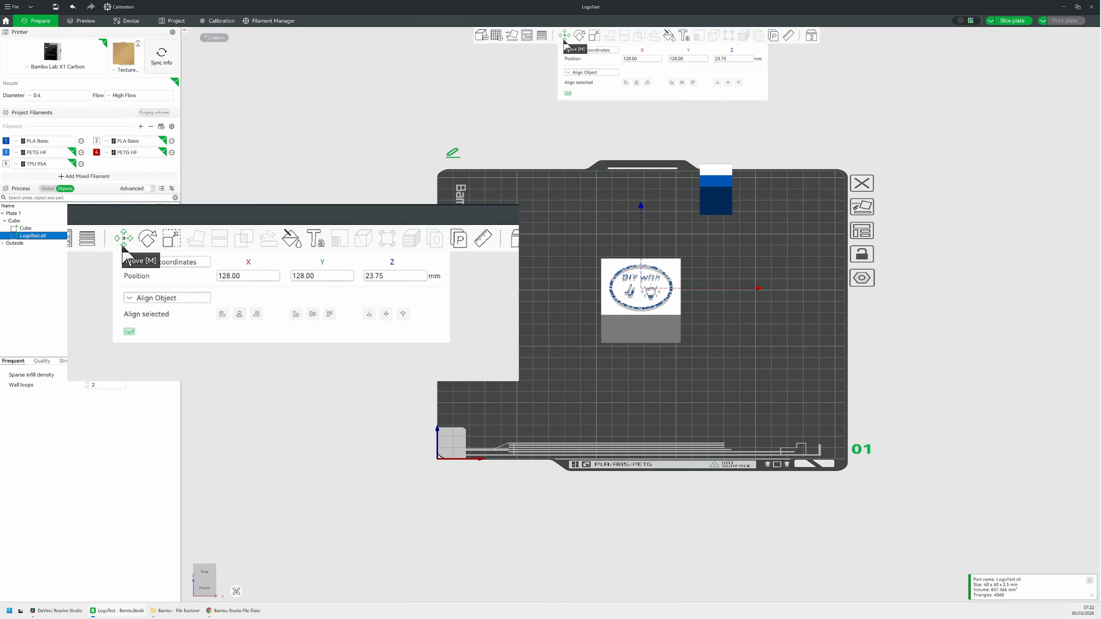
left_click(732, 59)
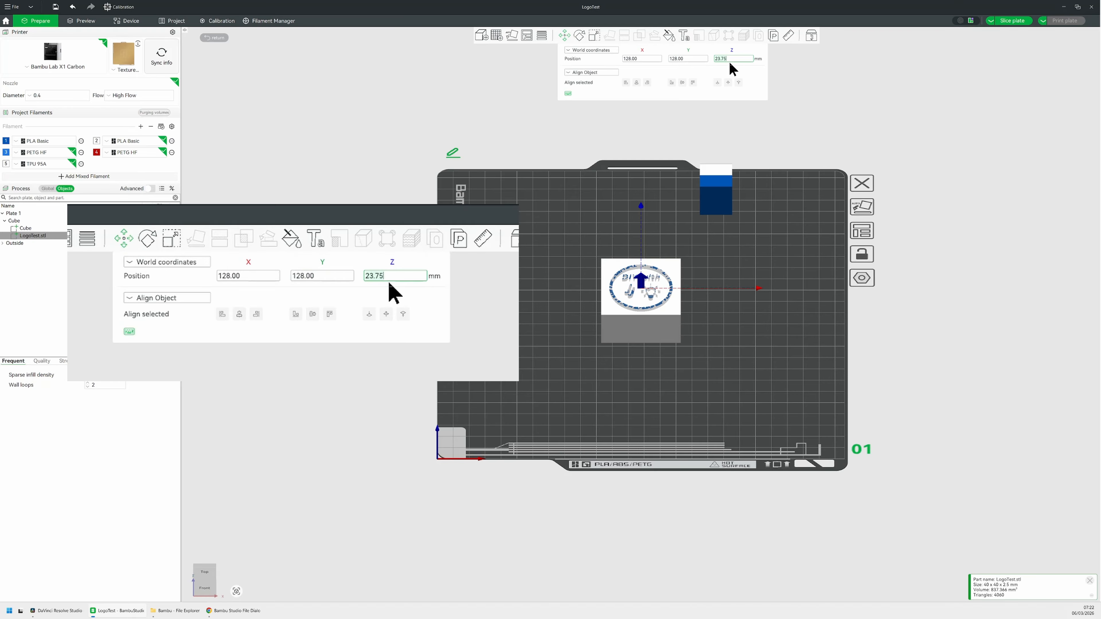
key("BackSpace")
type("6")
key("Return")
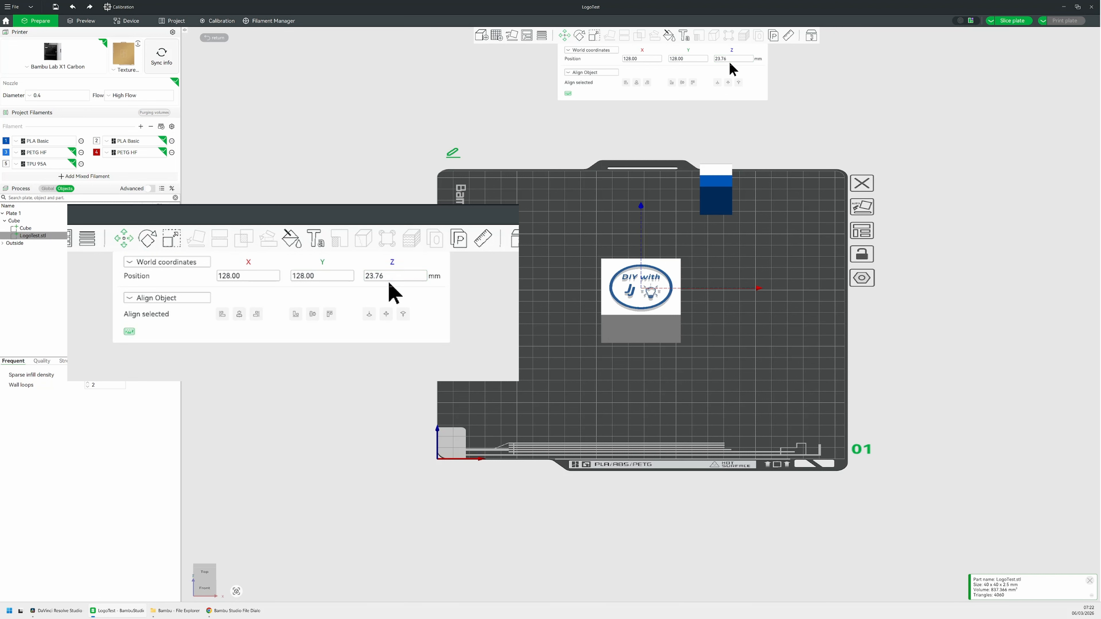
left_click(745, 345)
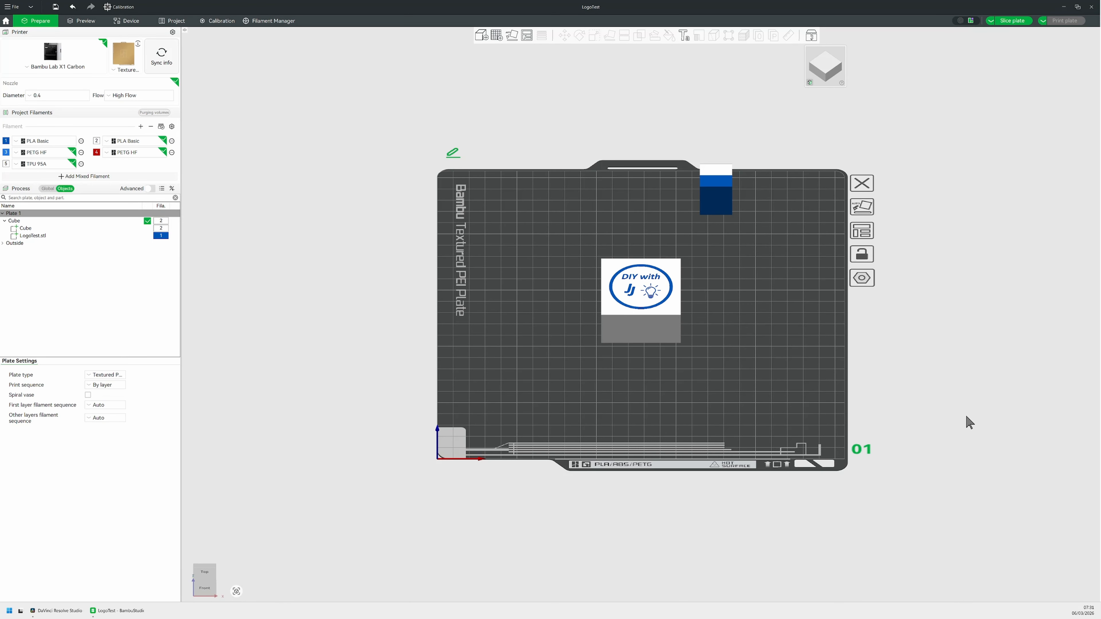
Change the LogoTest.stl part's type to Negative Part and deselect it
left_click(39, 236)
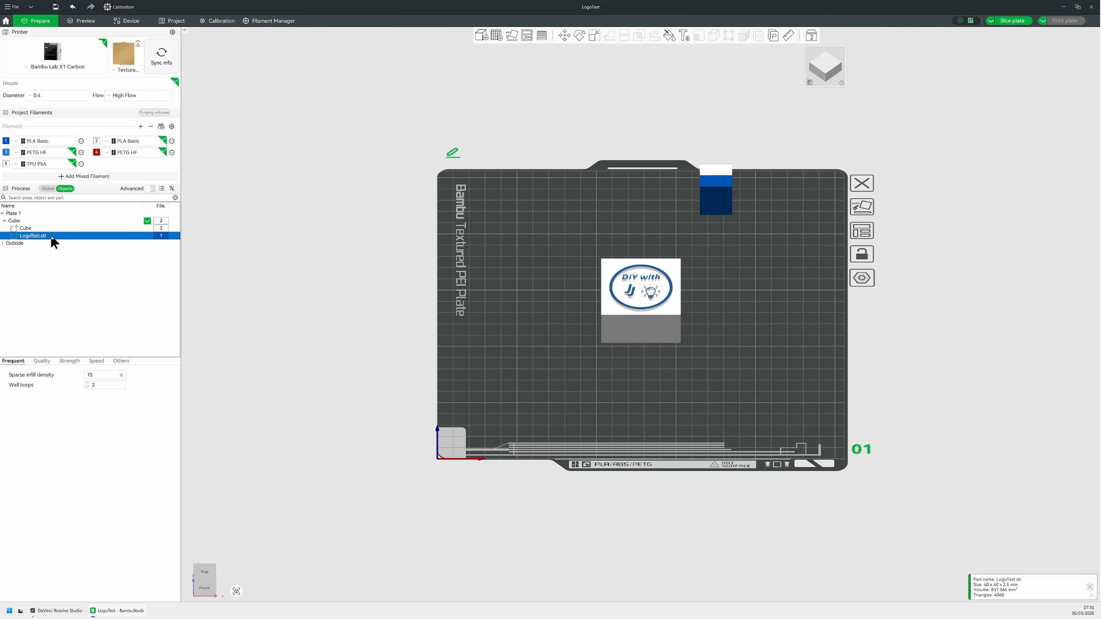
right_click(53, 242)
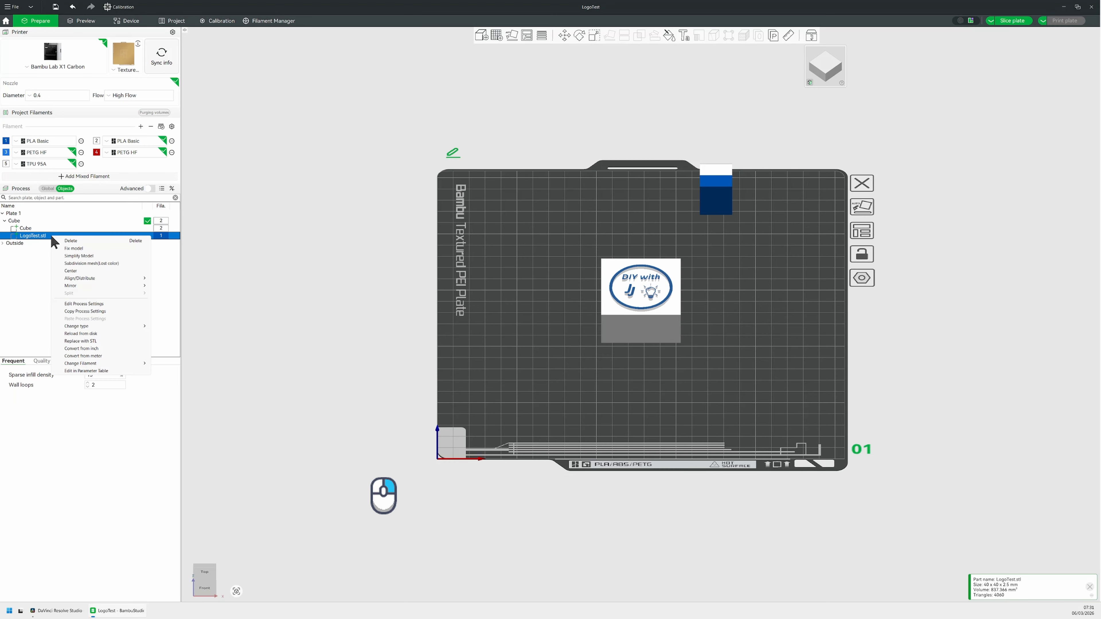
mouse_move(87, 328)
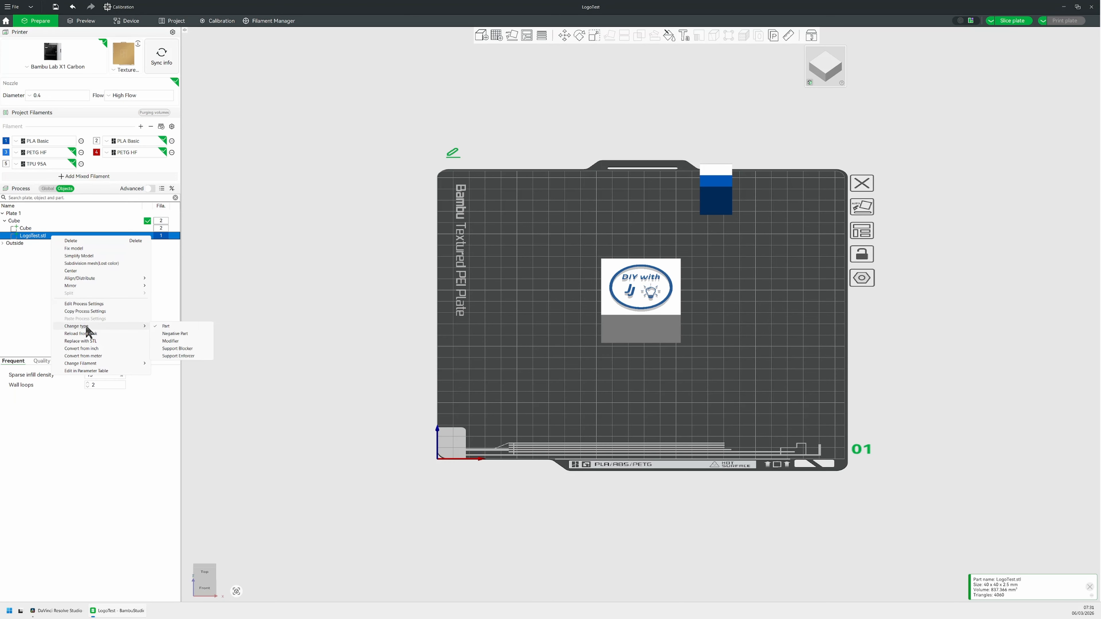
left_click(186, 334)
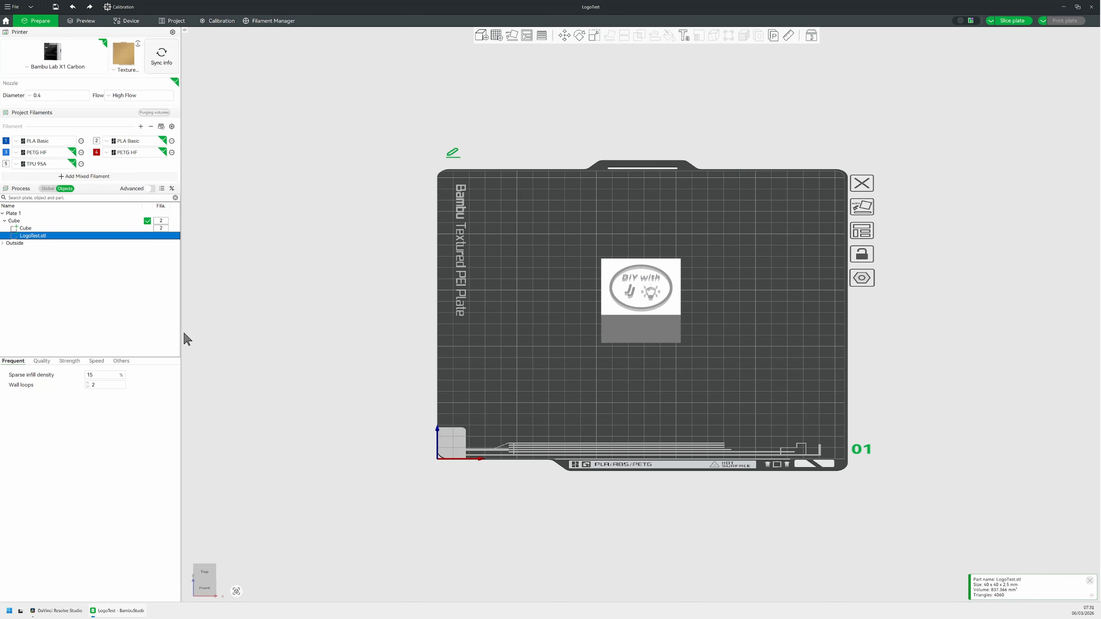
left_click(744, 331)
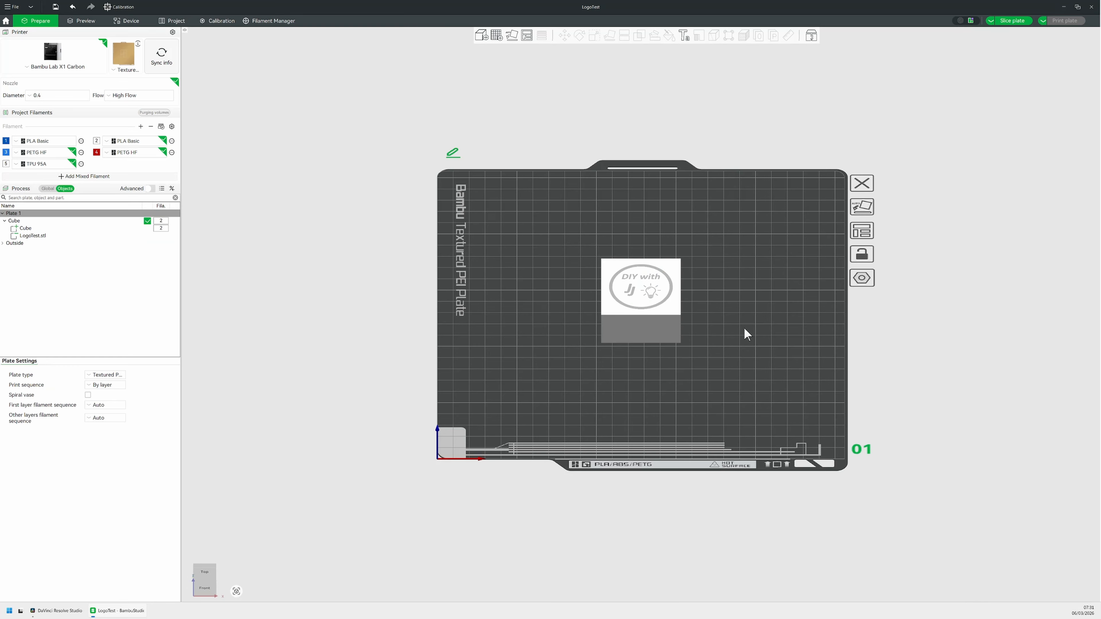
Slice the plate, examine the engraved logo in the preview, and return to the prepare view at its default camera
left_click(1012, 21)
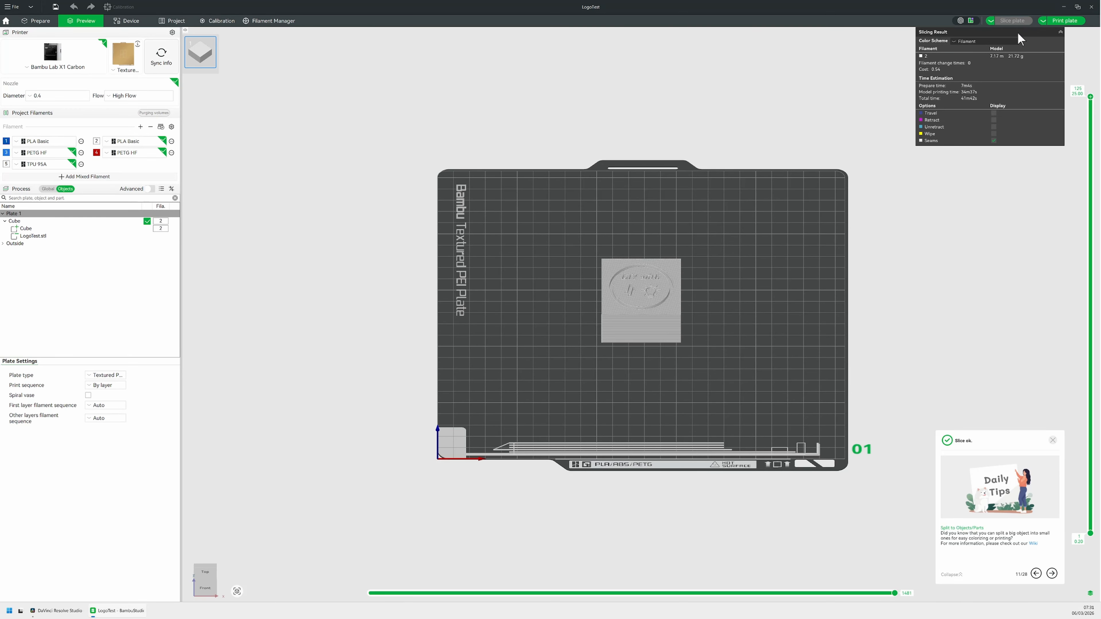
scroll(755, 321, "up", 1)
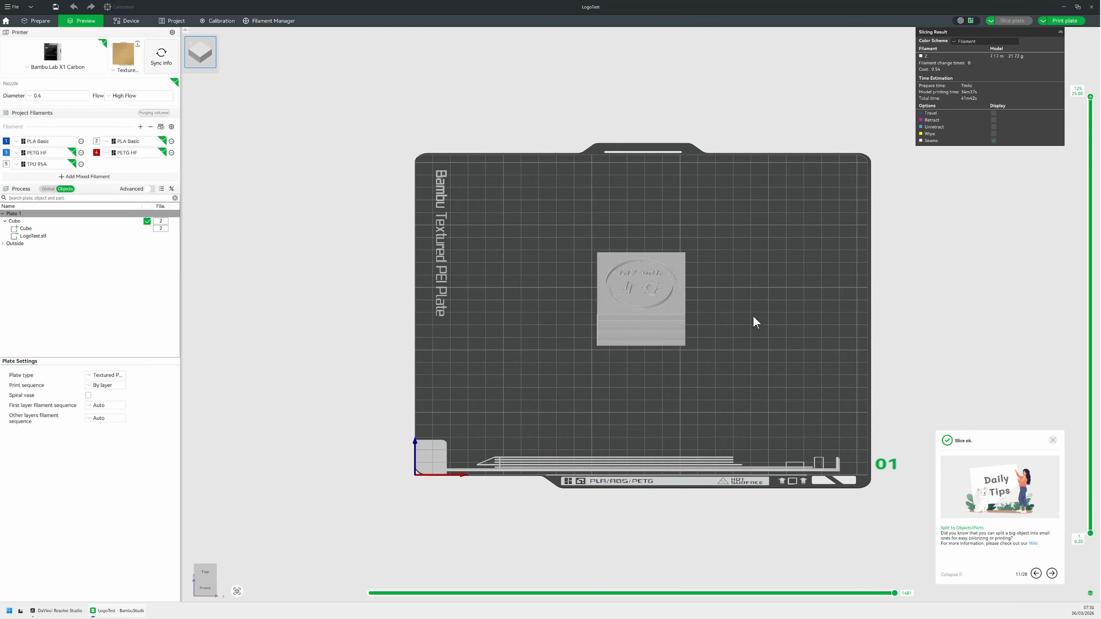
scroll(753, 318, "up", 4)
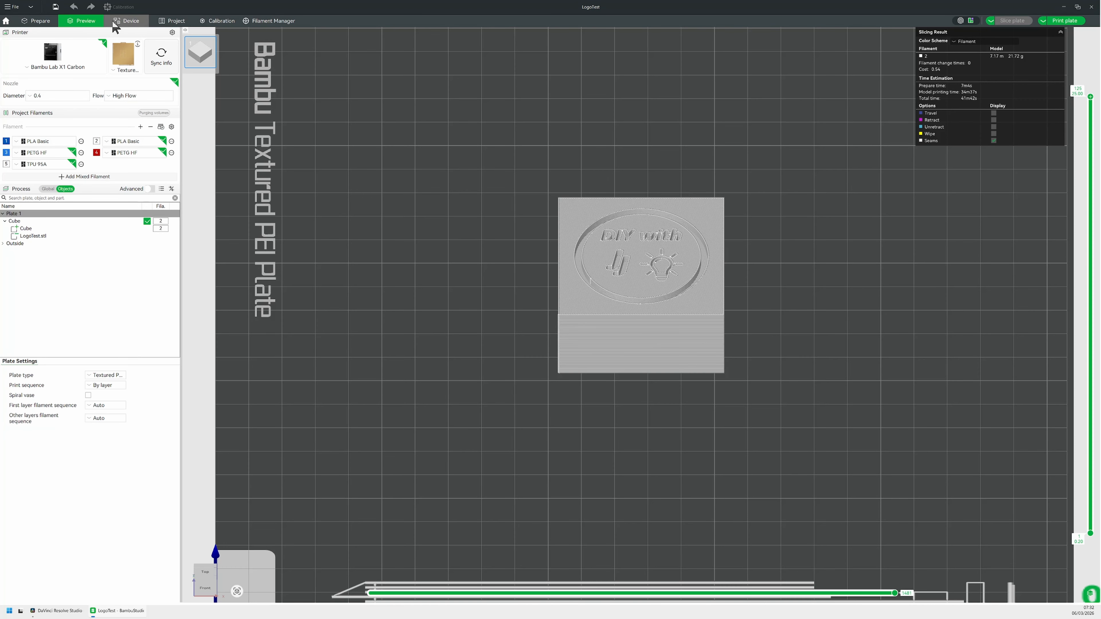
left_click(46, 23)
key("ctrl+0")
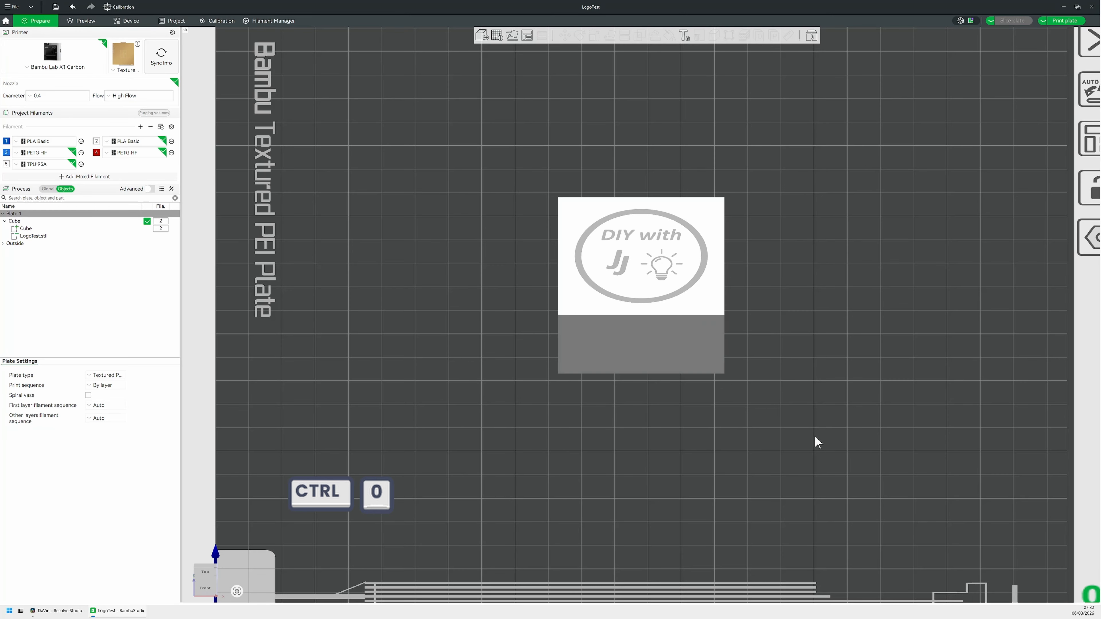
key("ctrl+0")
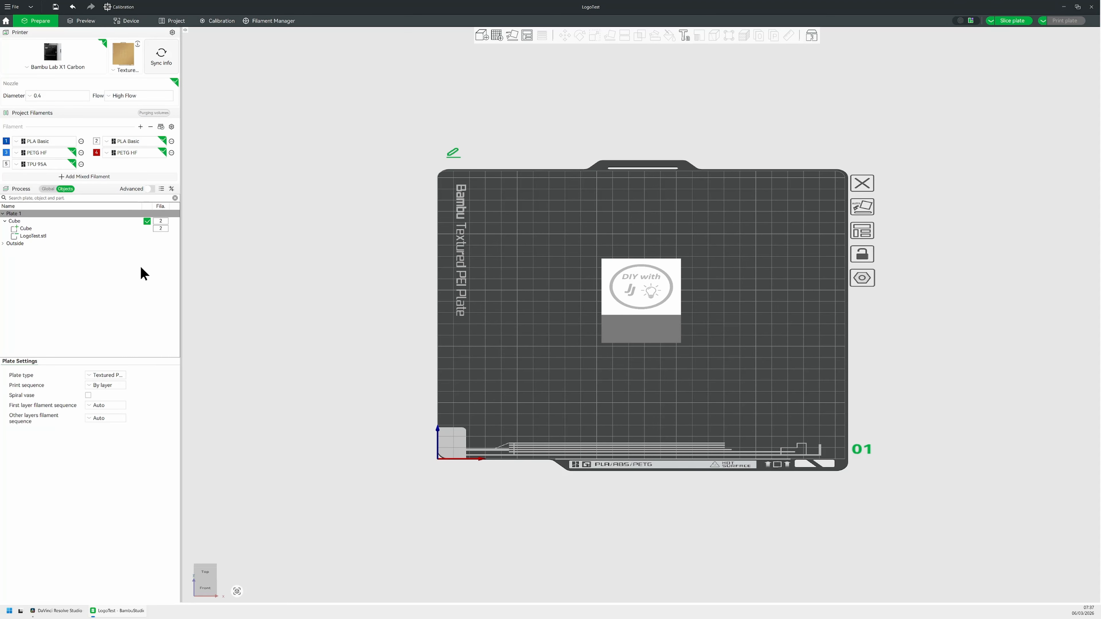
Change the LogoTest.stl part's type from Negative Part to Part
left_click(29, 238)
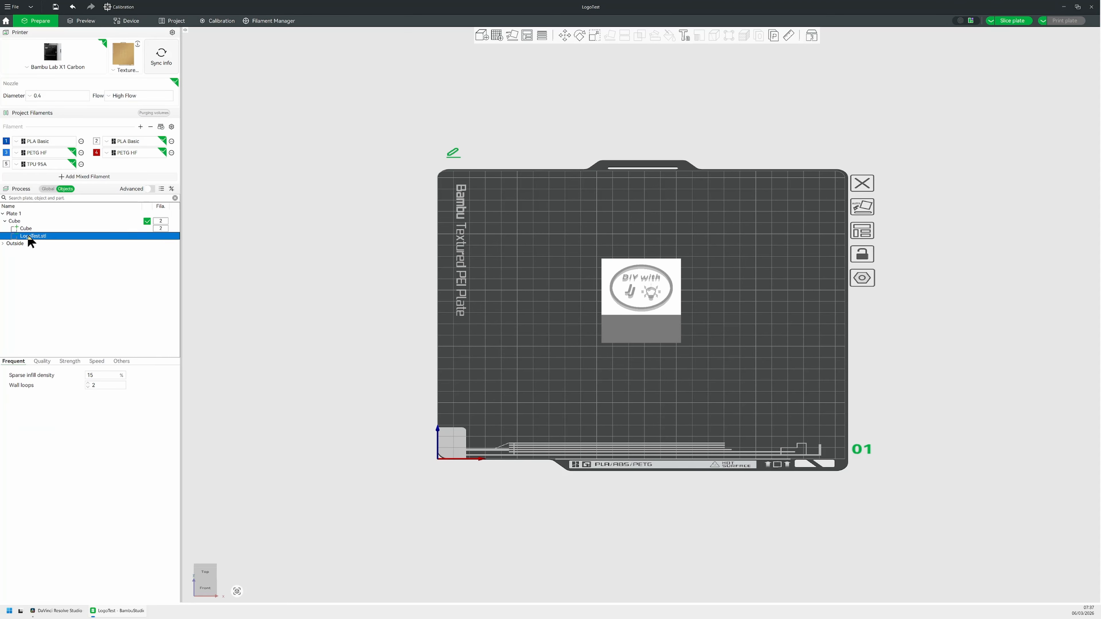
right_click(31, 239)
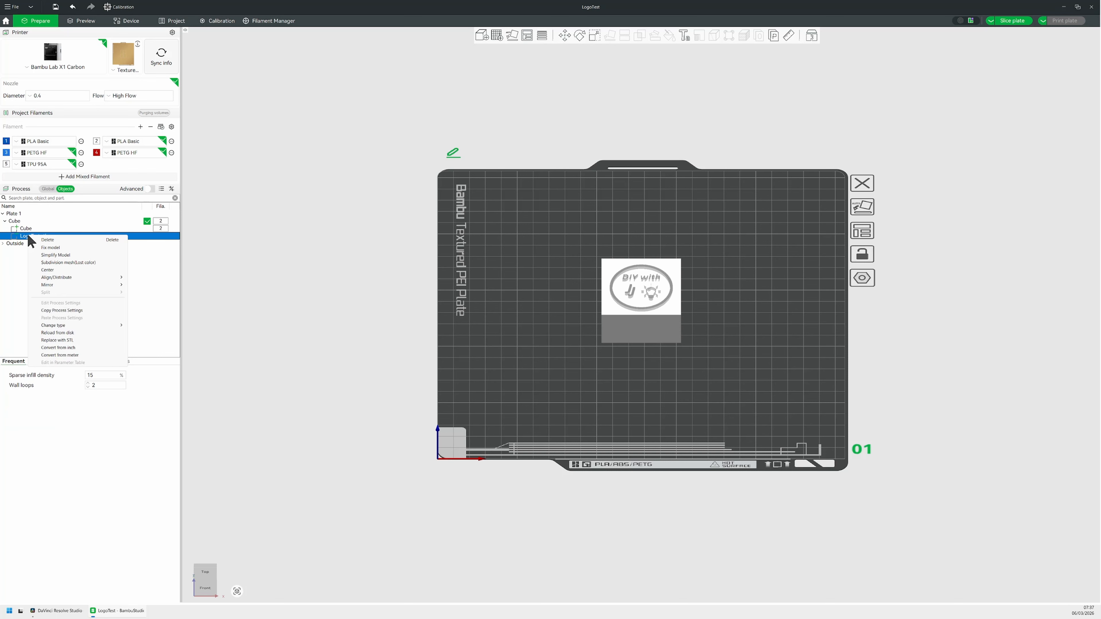
mouse_move(59, 326)
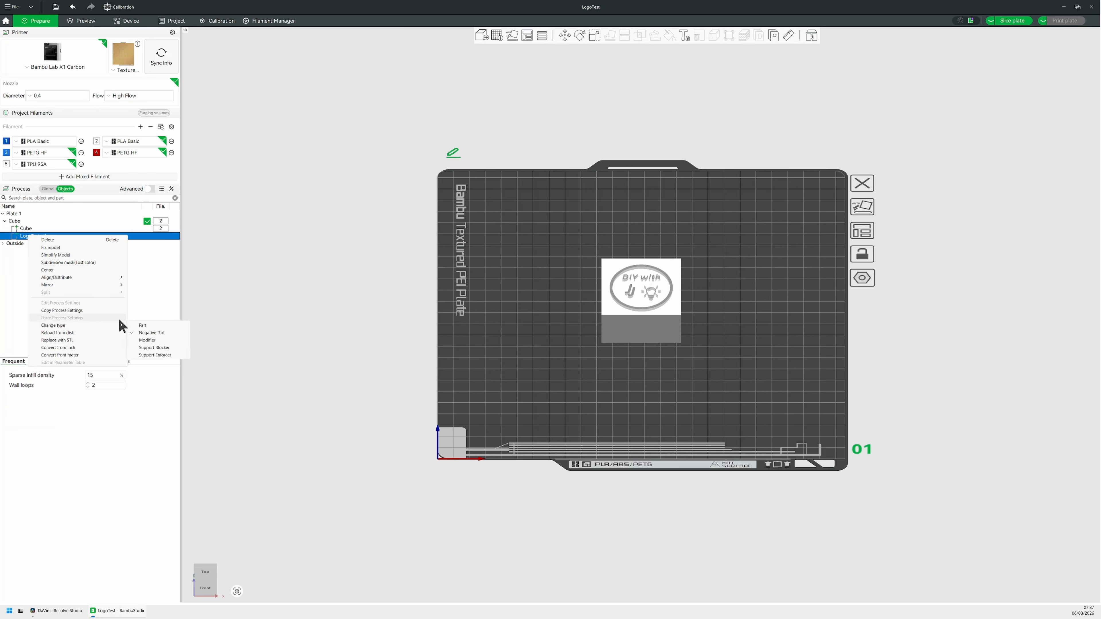
left_click(150, 325)
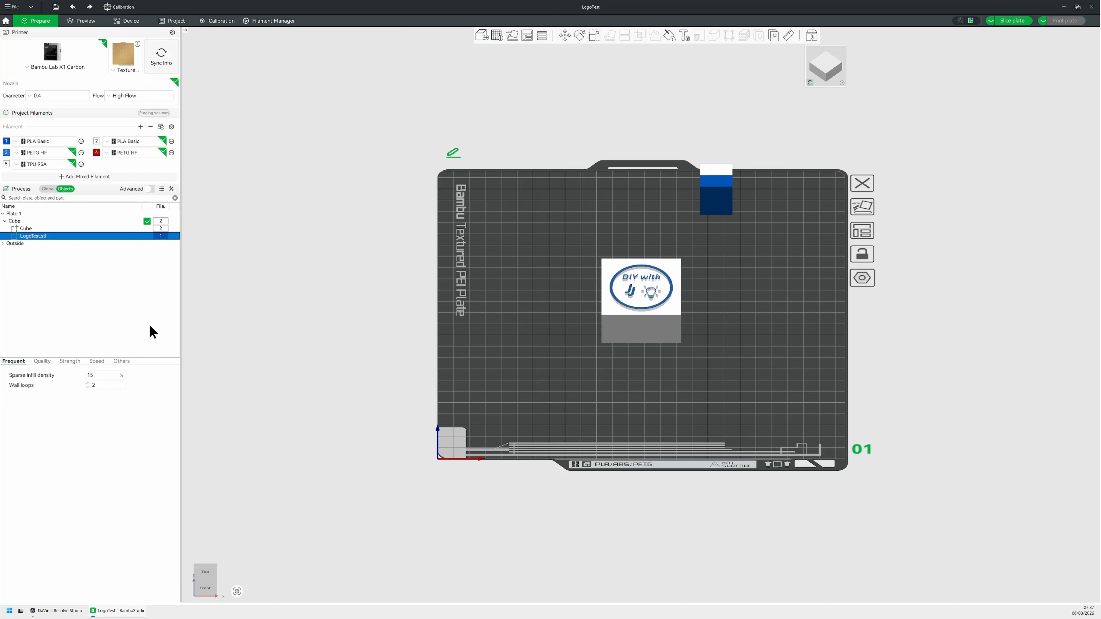
left_click(640, 343)
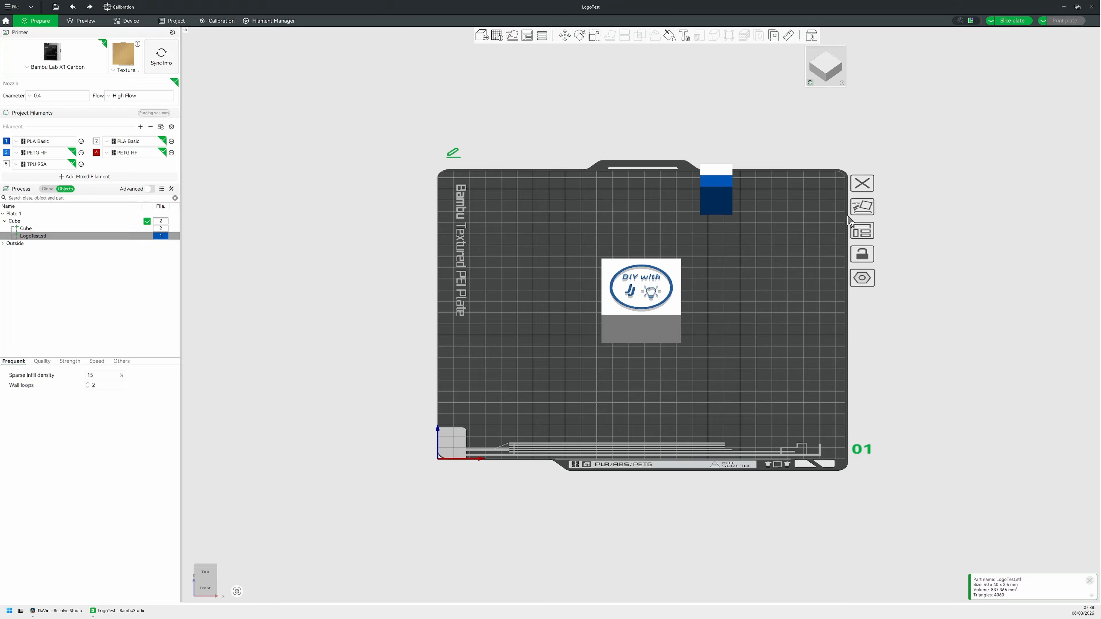
Set the LogoTest.stl part's Z position to 25.76 mm in world coordinates, deselect it, and view the raised logo
double_click(60, 237)
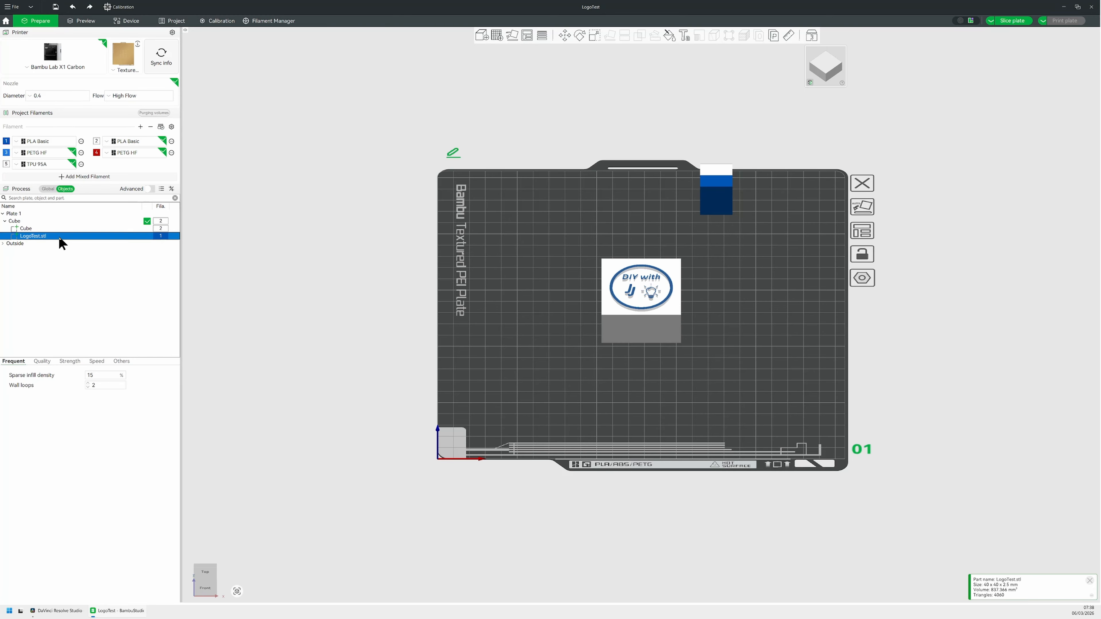
left_click(565, 36)
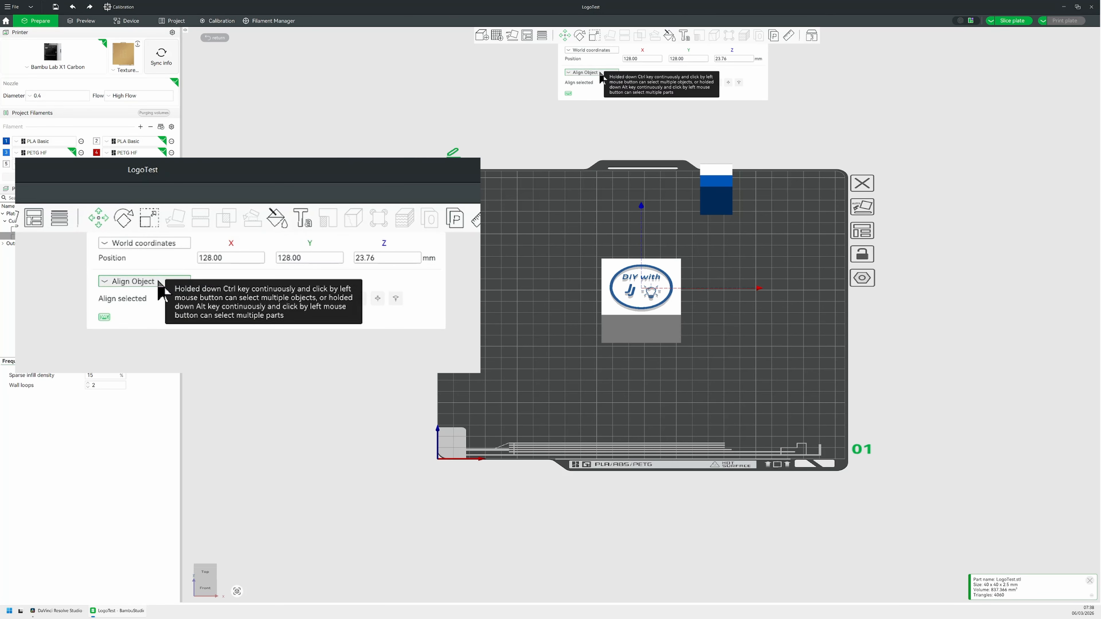
left_click(731, 60)
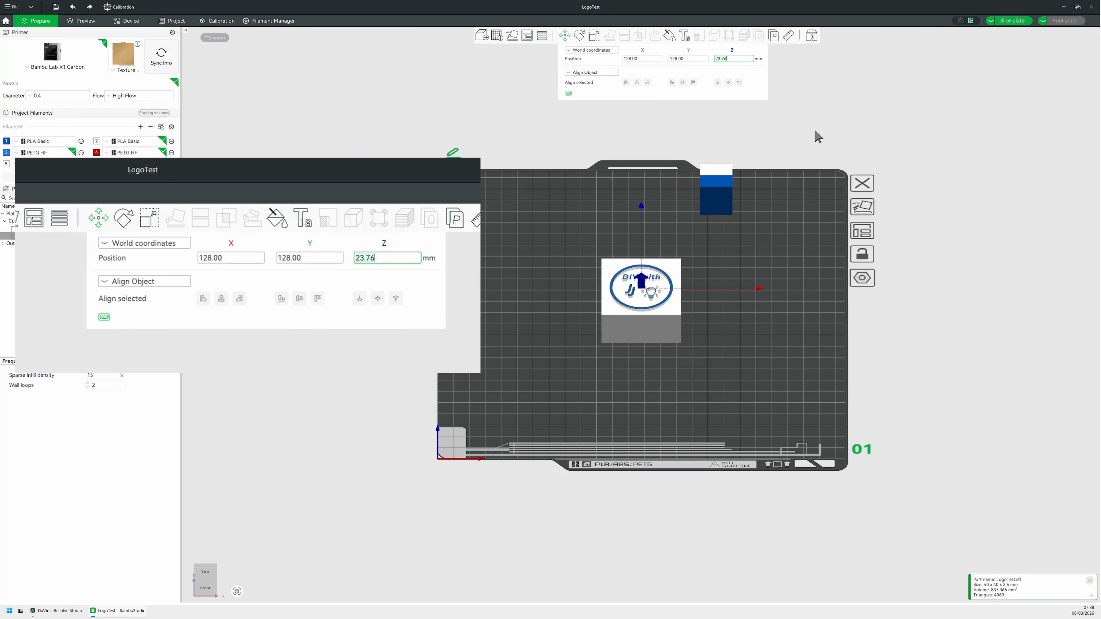
key("BackSpace")
key("BackSpace")
key("BackSpace")
key("BackSpace")
key("BackSpace")
type("25.76")
key("Return")
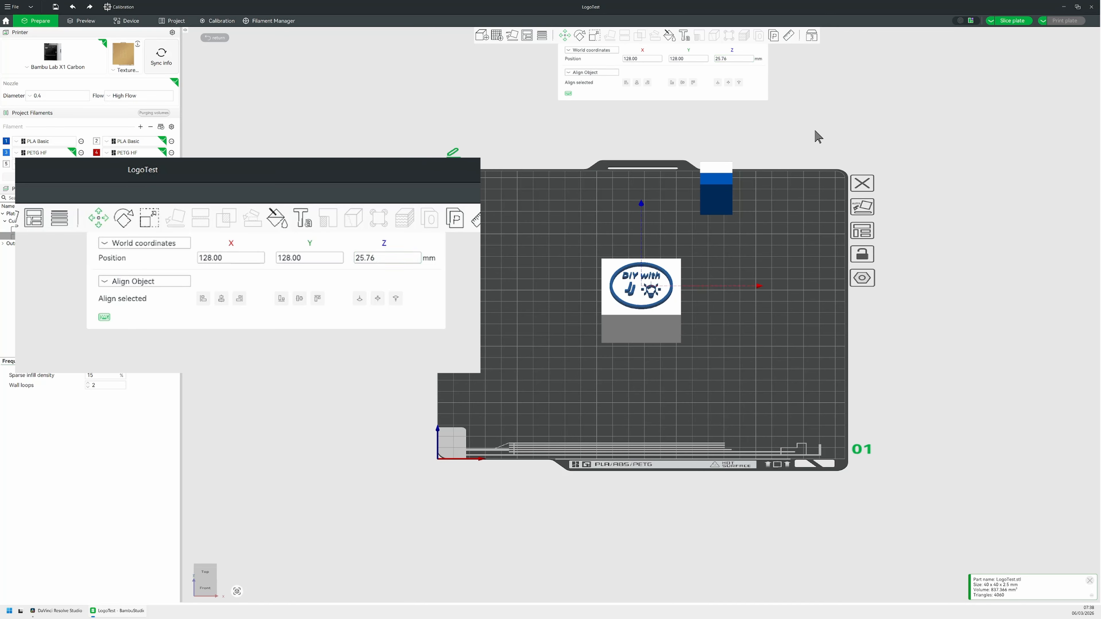
left_click(755, 336)
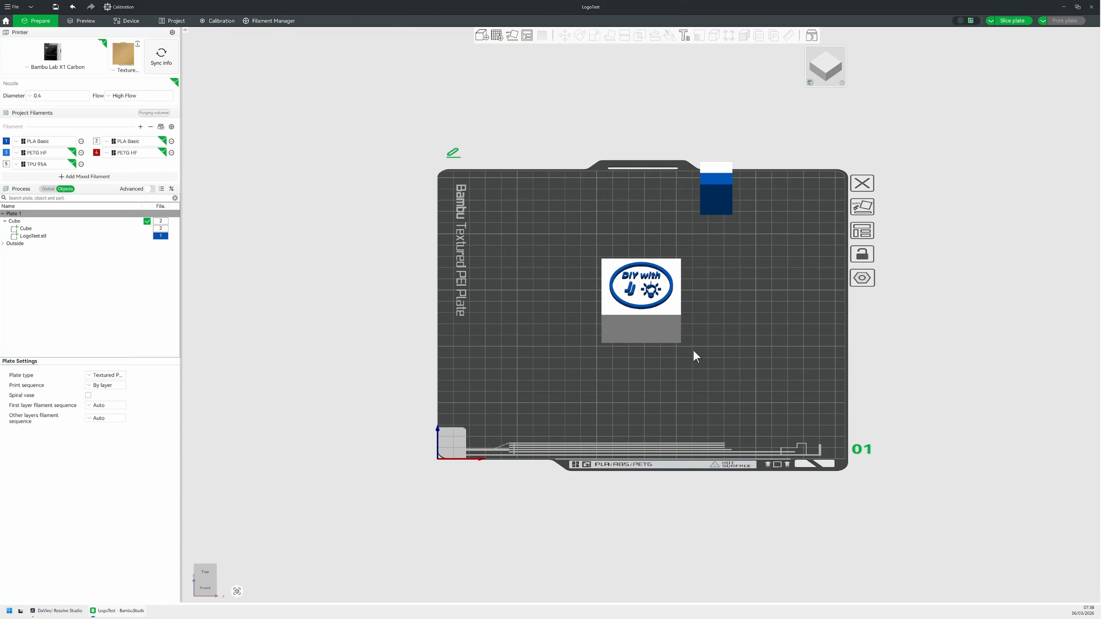
scroll(754, 364, "up", 5)
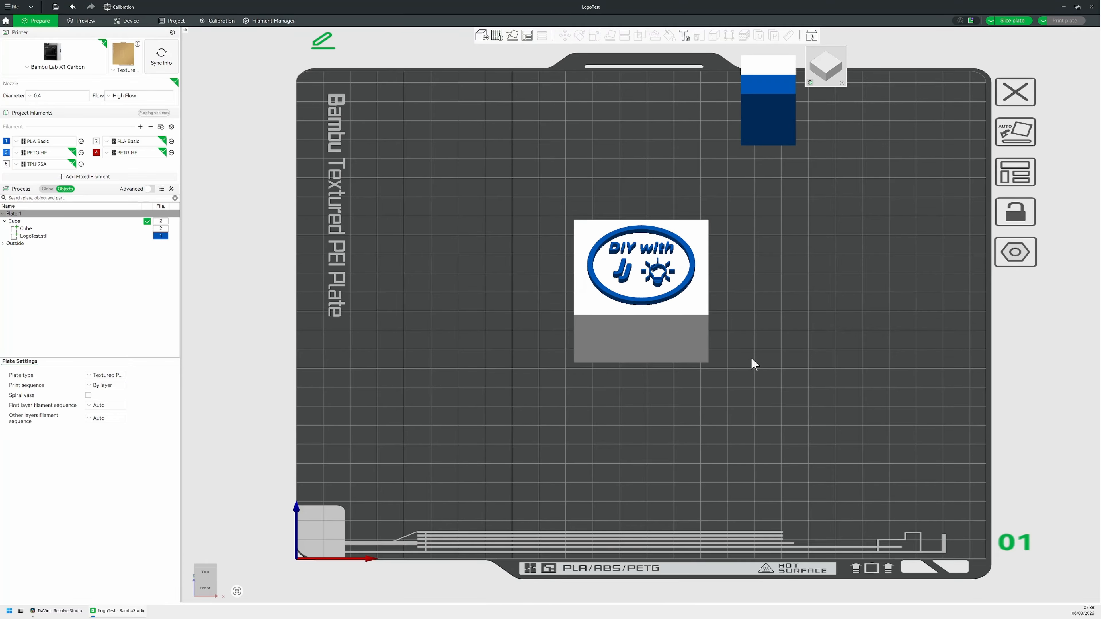
mouse_move(750, 357)
left_mouse_down()
mouse_move(753, 344)
mouse_move(752, 353)
left_mouse_up()
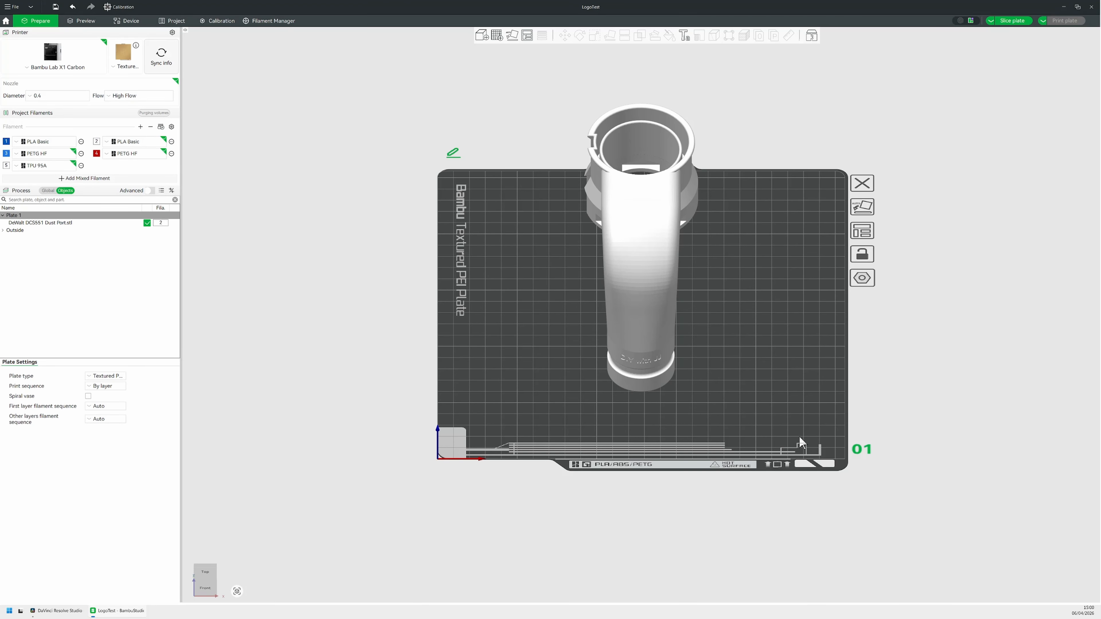
Add the SVG file "Logo - no background.svg" as a part of the DeWalt DCS551 Dust Port object
left_click_drag(799, 444, 810, 435)
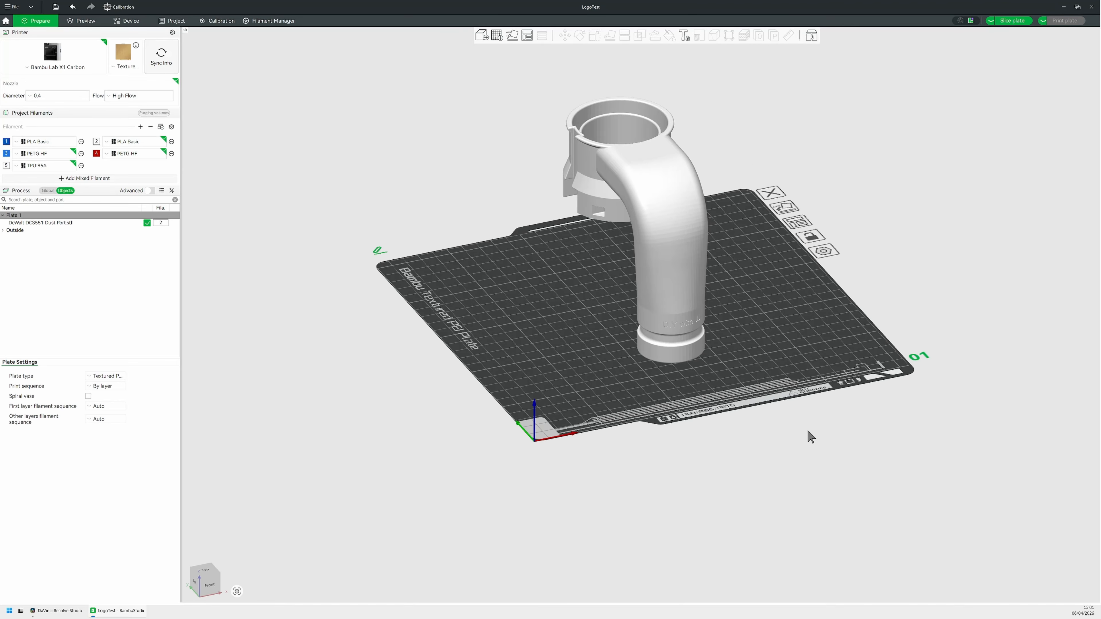
scroll(796, 401, "up", 5)
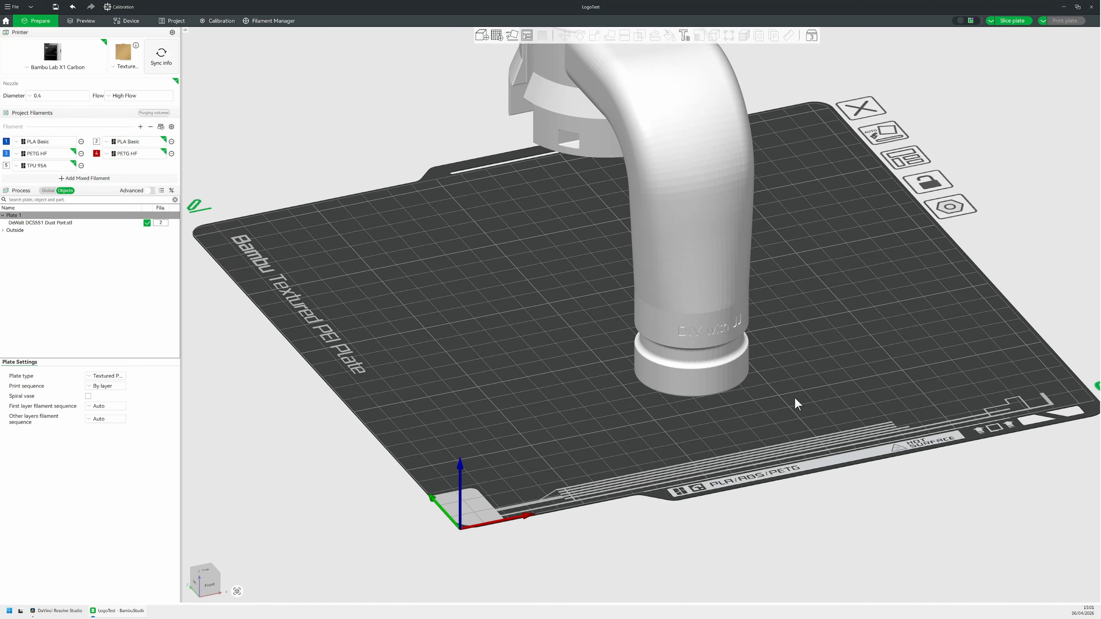
scroll(797, 403, "up", 1)
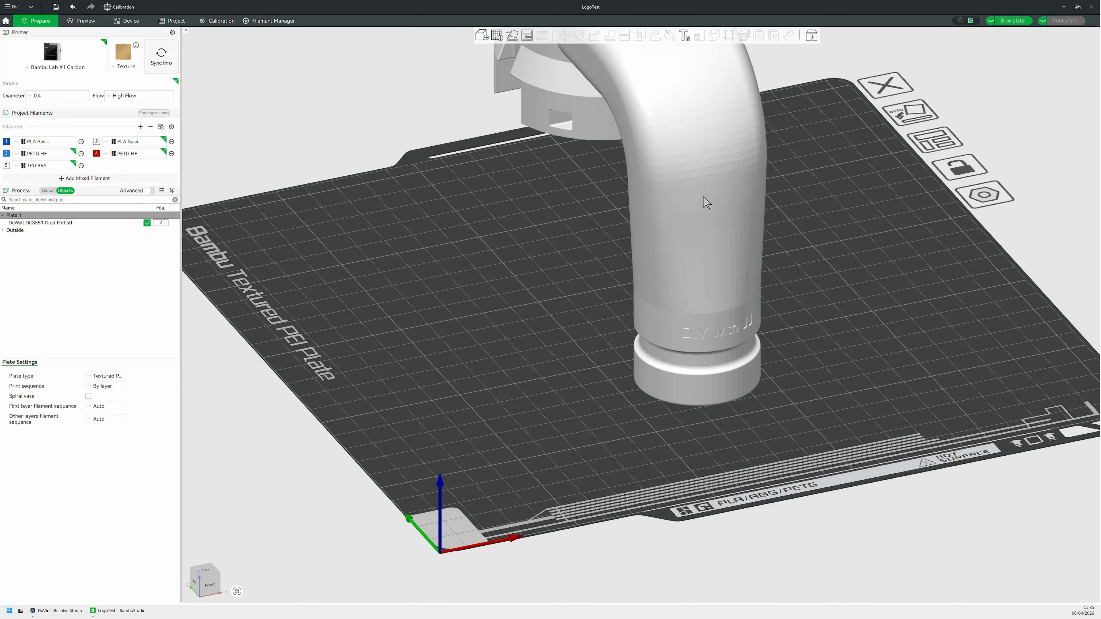
left_click(706, 202)
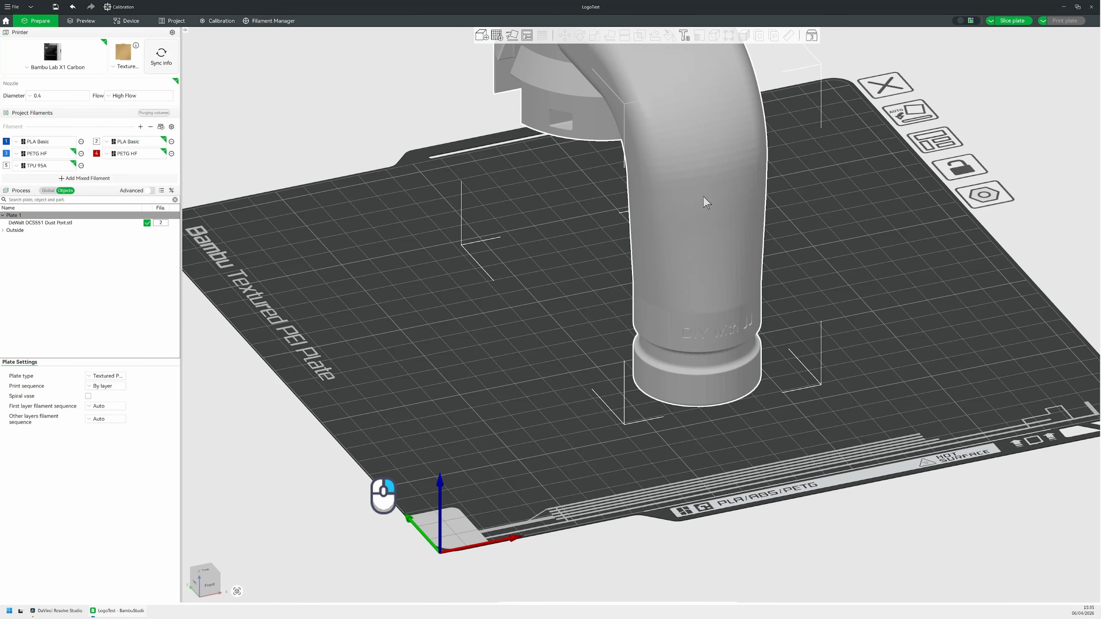
right_click(703, 197)
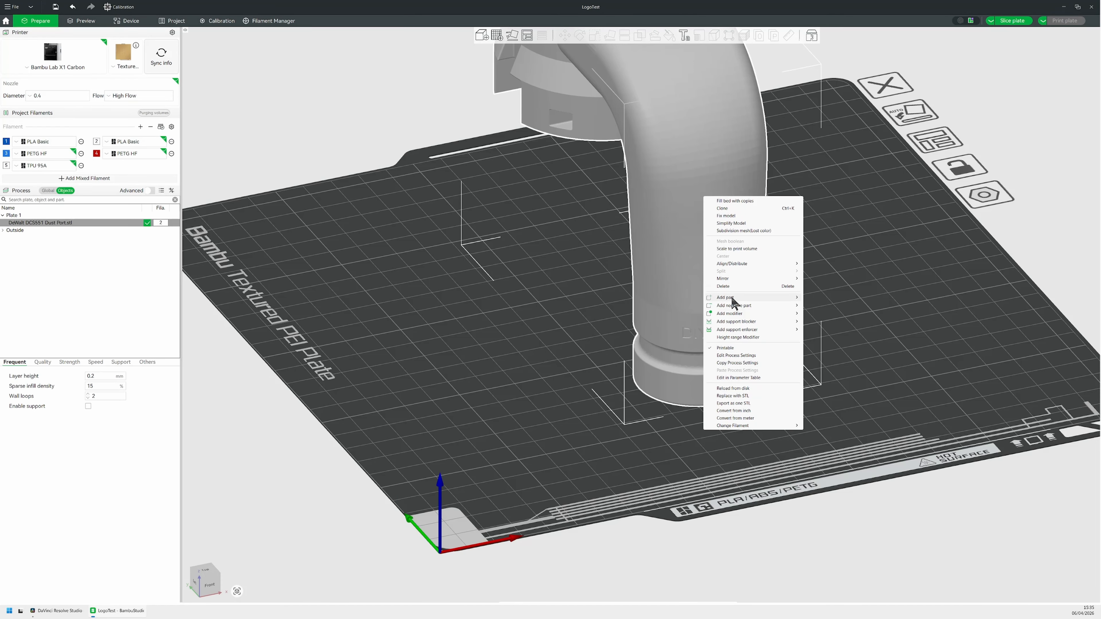
mouse_move(732, 301)
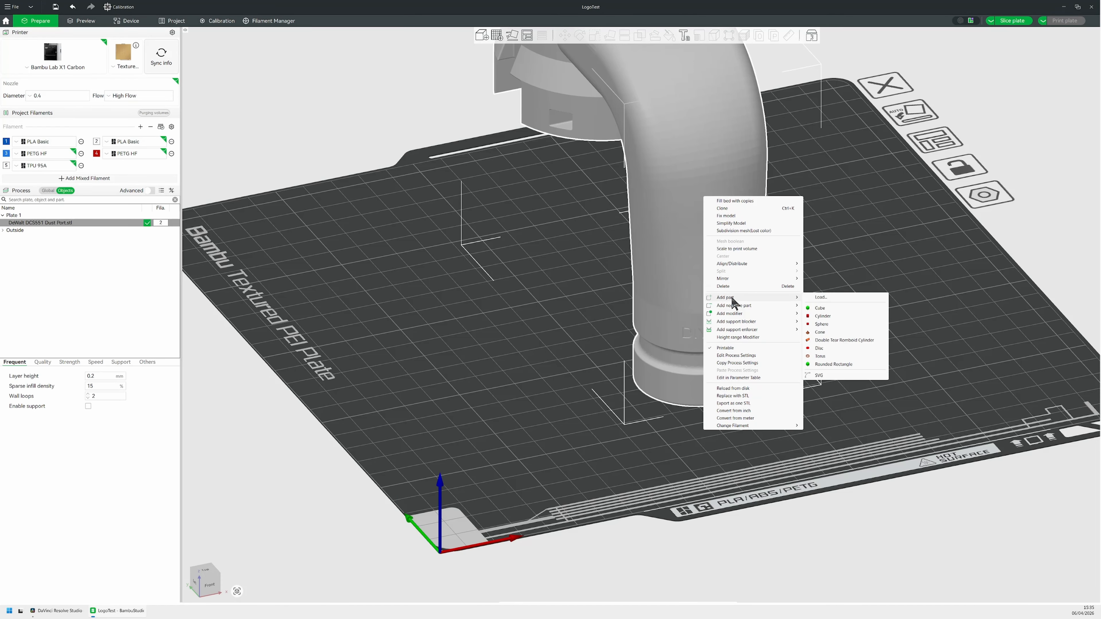
left_click(840, 373)
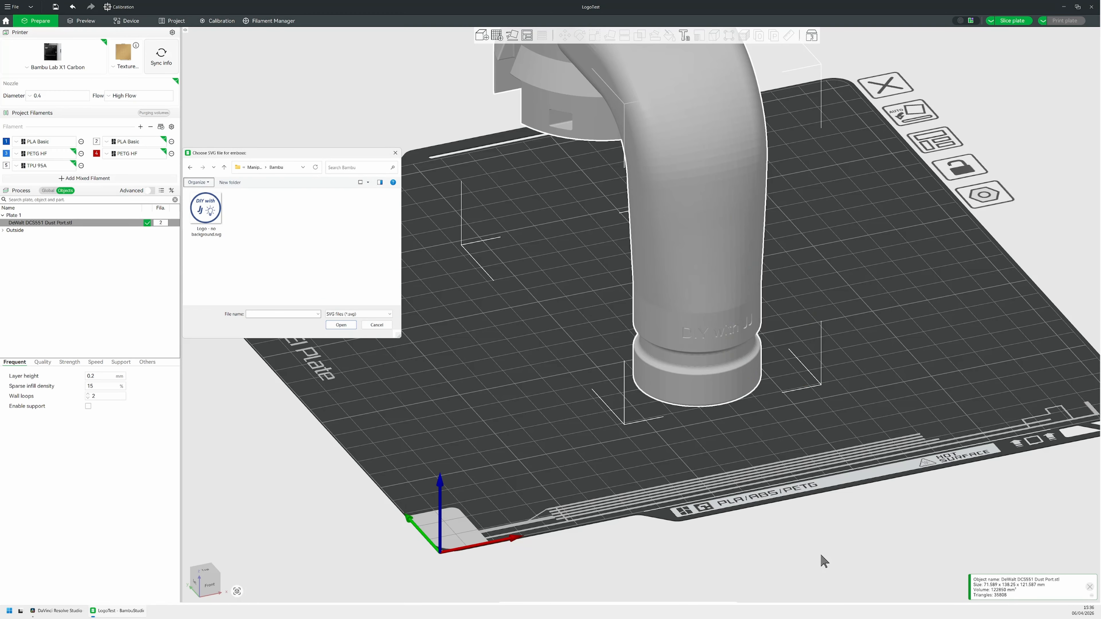
left_click(207, 223)
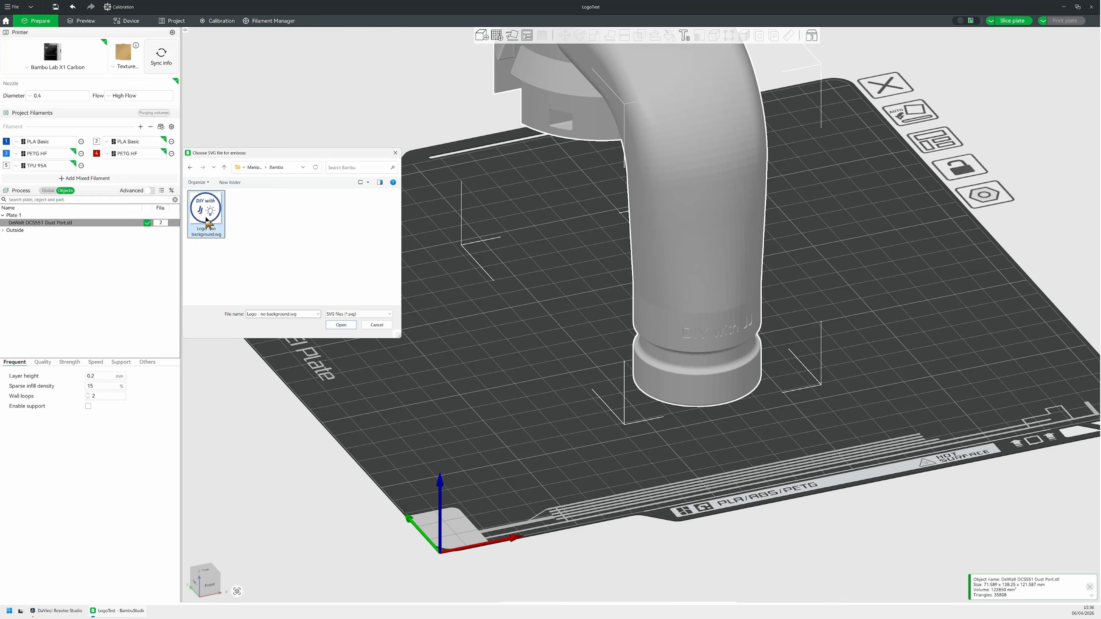
double_click(207, 222)
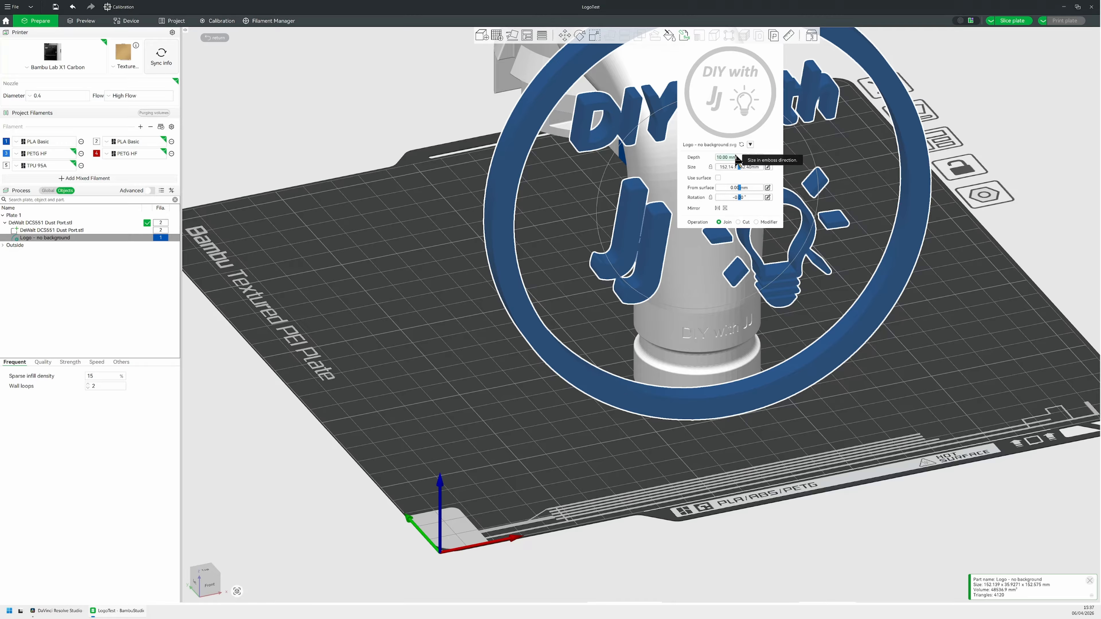
Set the SVG logo's depth to 0.6 mm and its size to 30 mm, and enable Use surface
type("0.6")
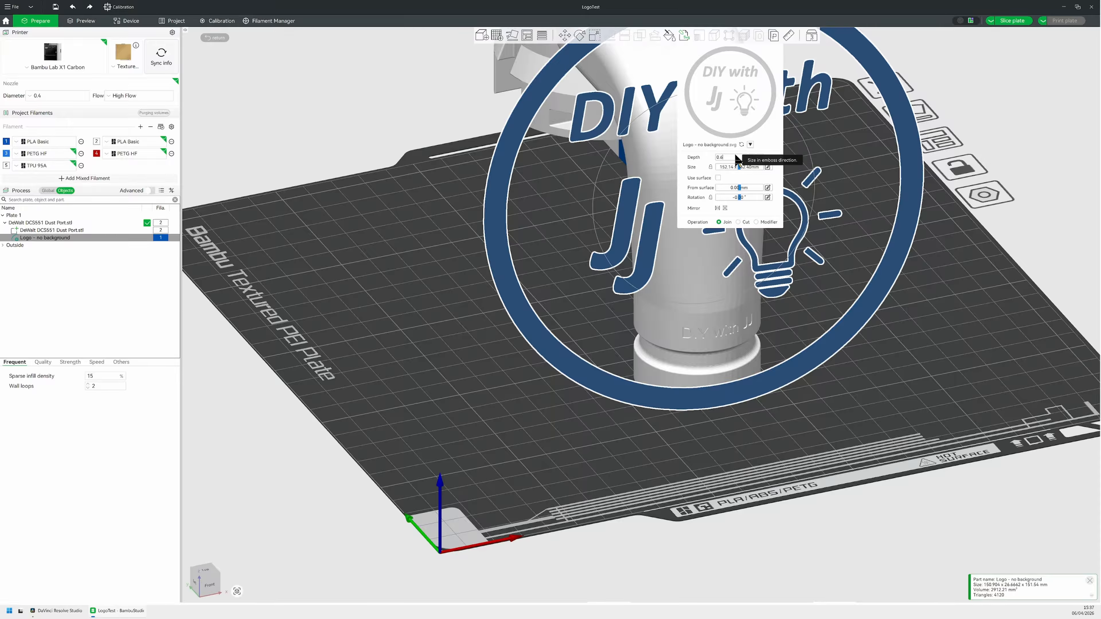
key("Tab")
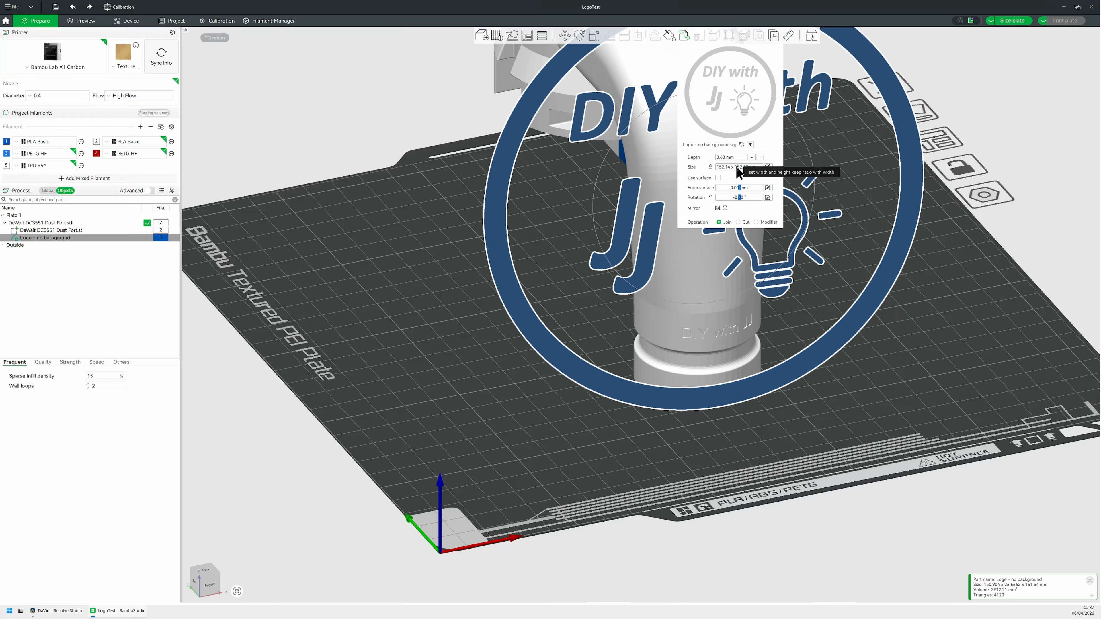
double_click(737, 169)
type("30")
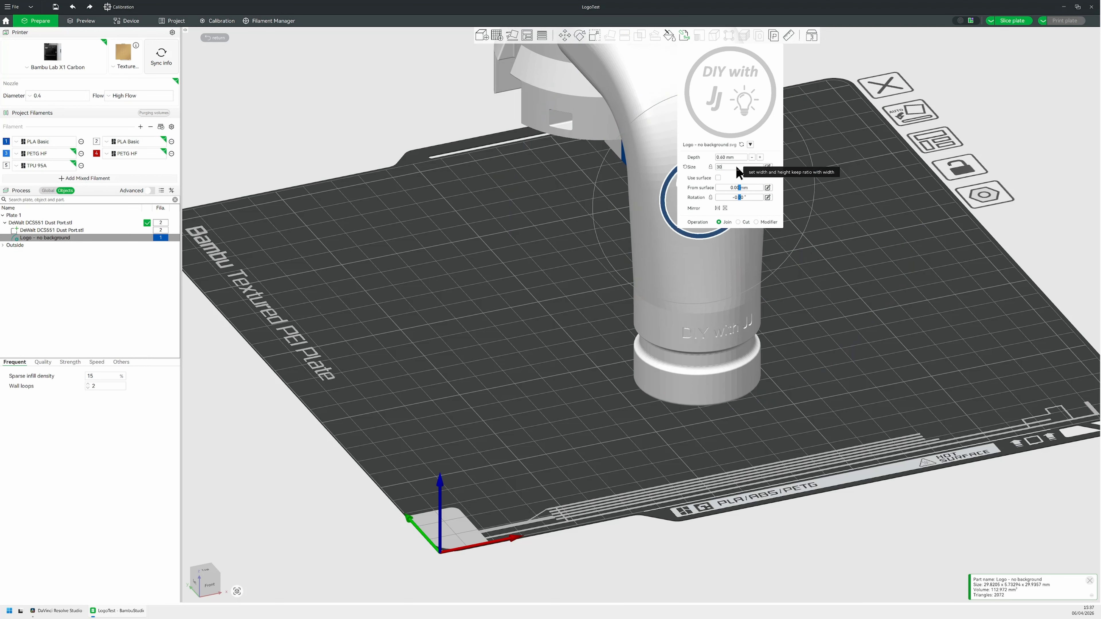
key("Tab")
left_click(718, 178)
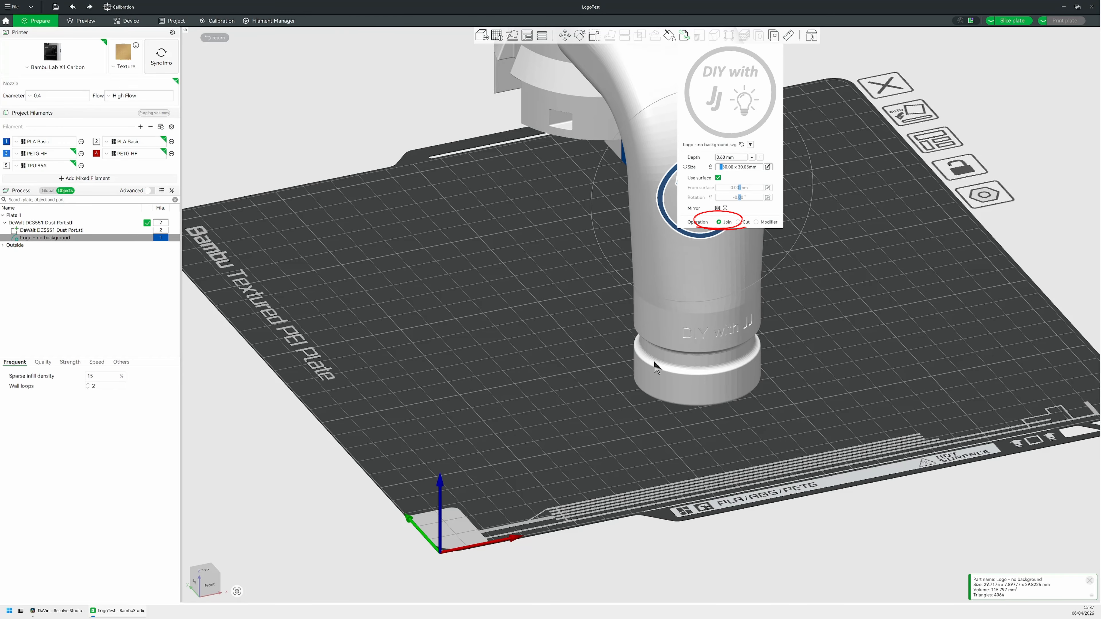
Move the SVG logo along the curved pipe to sit just above the "DIY with JJ" text, deselect it, and inspect the placement
left_click_drag(653, 391, 669, 390)
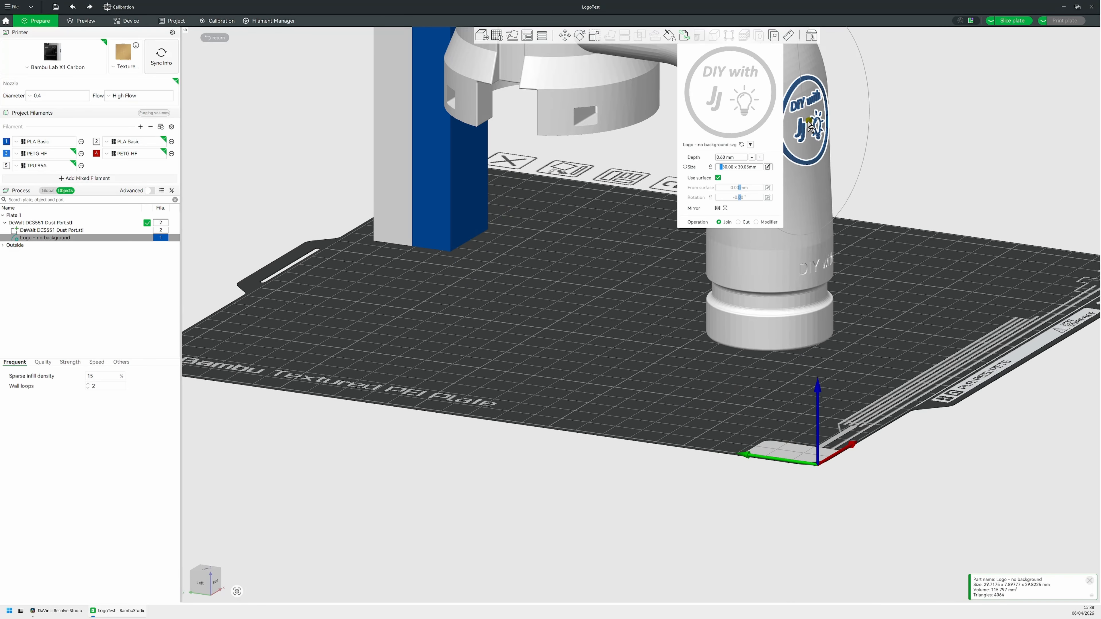
left_click_drag(814, 126, 822, 122)
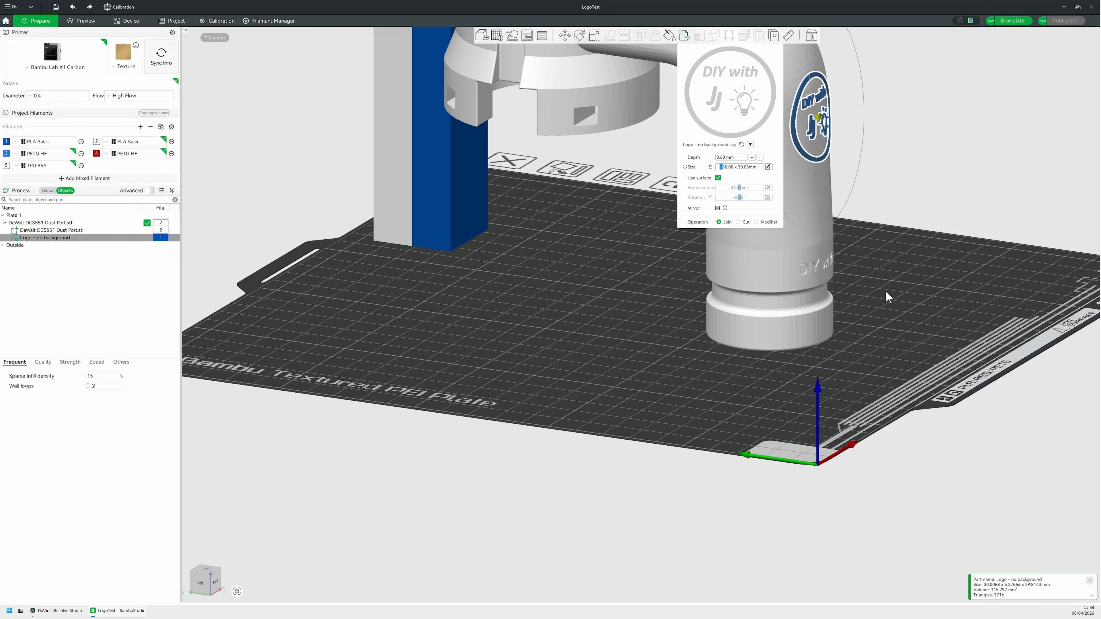
left_click_drag(885, 290, 857, 293)
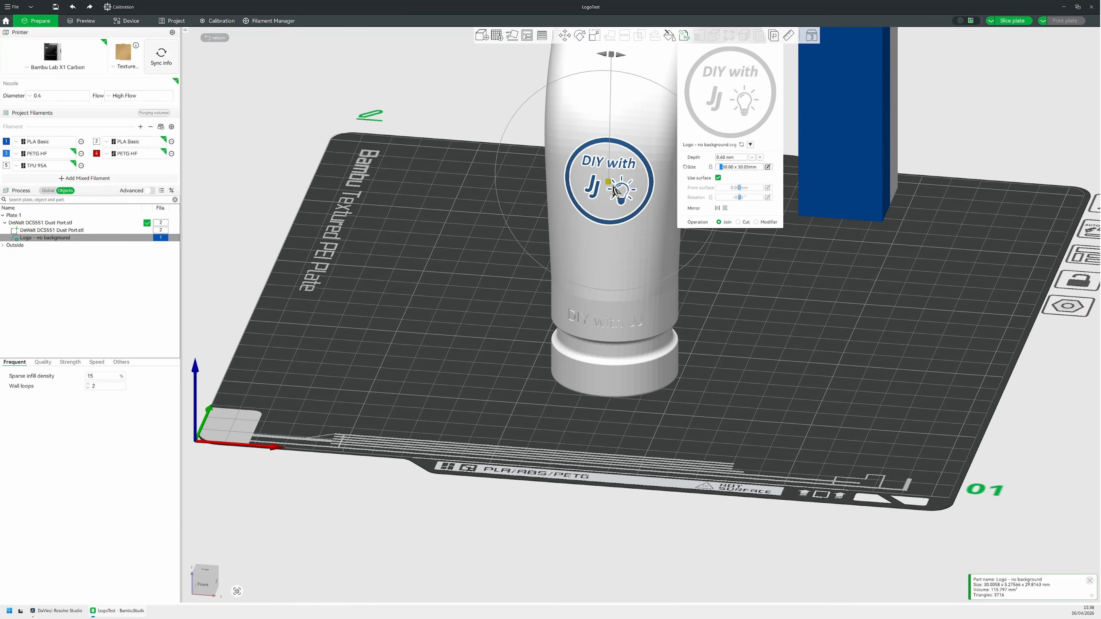
left_click_drag(611, 187, 599, 224)
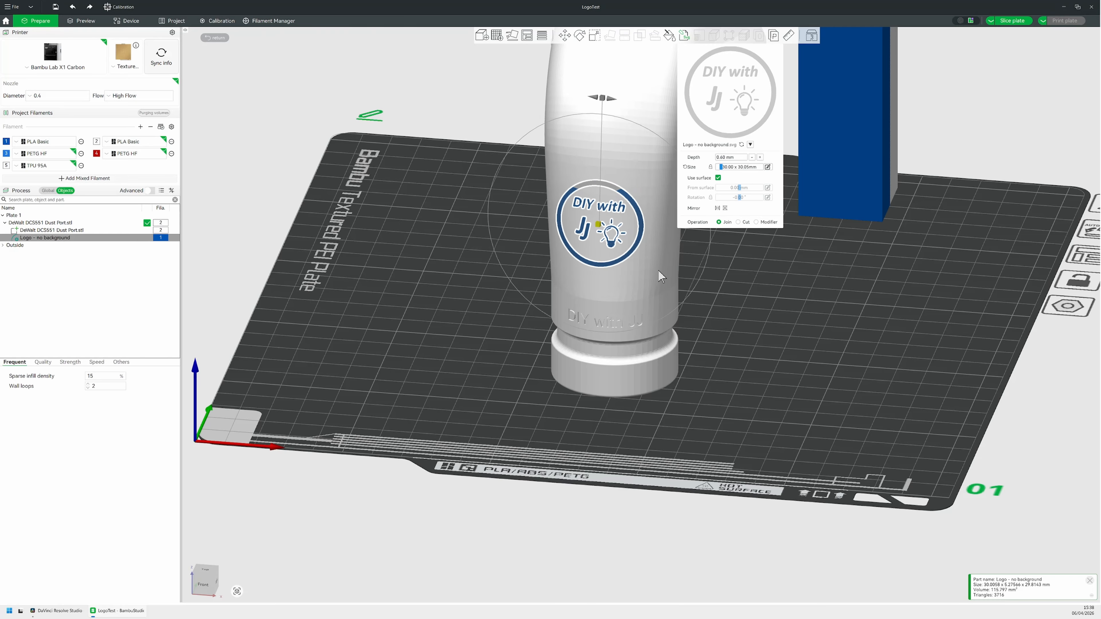
left_click(791, 368)
mouse_move(790, 368)
left_mouse_down()
mouse_move(820, 375)
mouse_move(803, 377)
left_mouse_up()
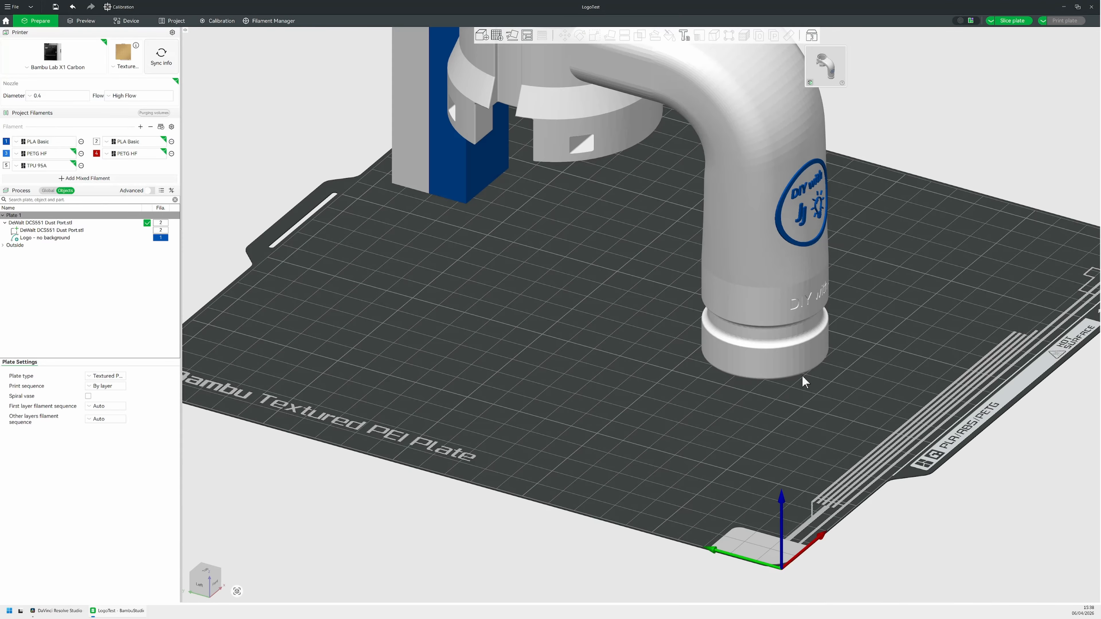
scroll(802, 301, "up", 4)
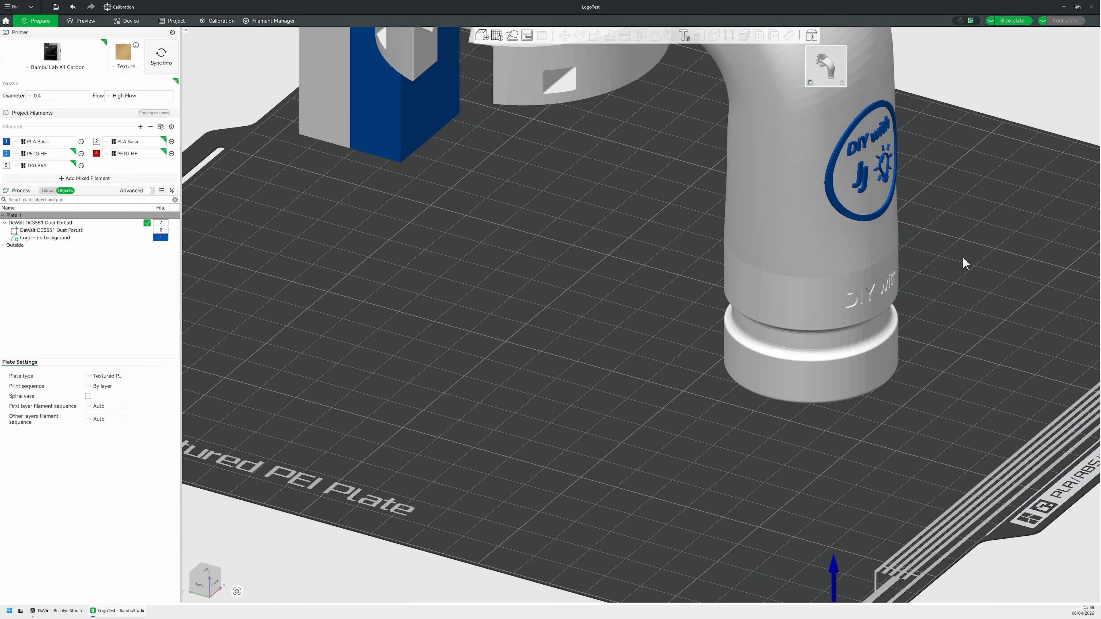
left_click_drag(962, 257, 960, 265)
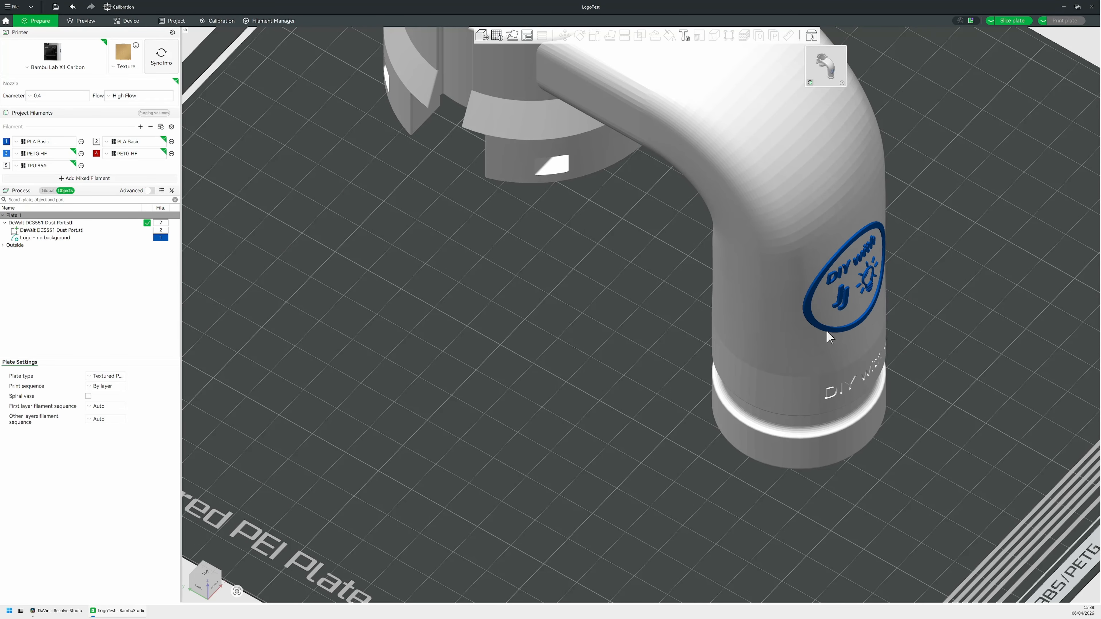
Reopen the SVG logo for editing, set its operation to Cut, and view it from the front
key("ctrl+z")
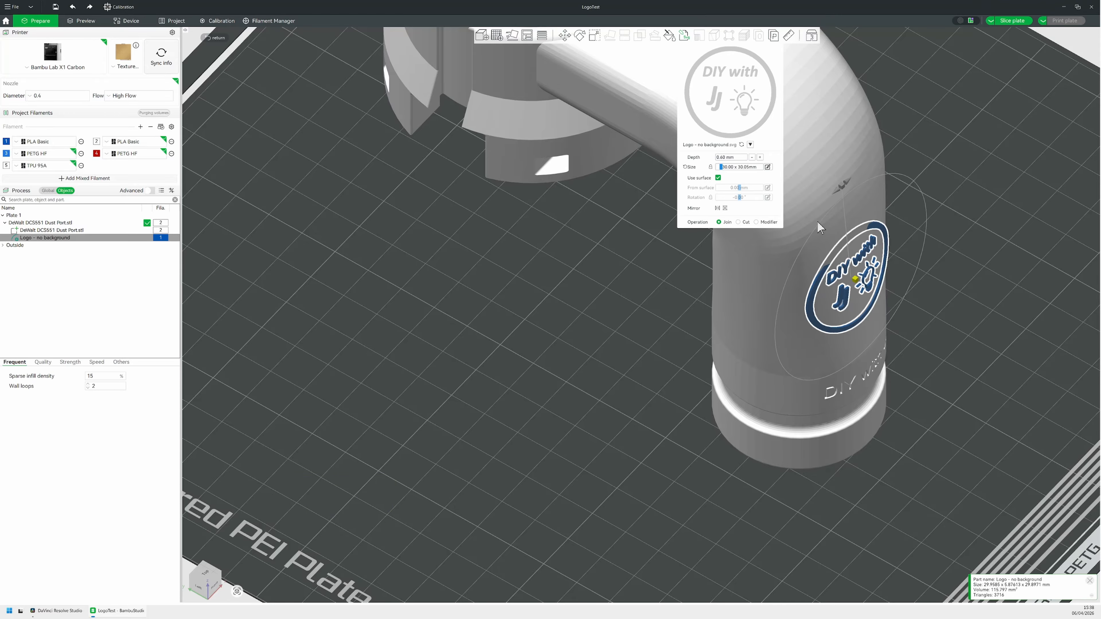
left_click(739, 222)
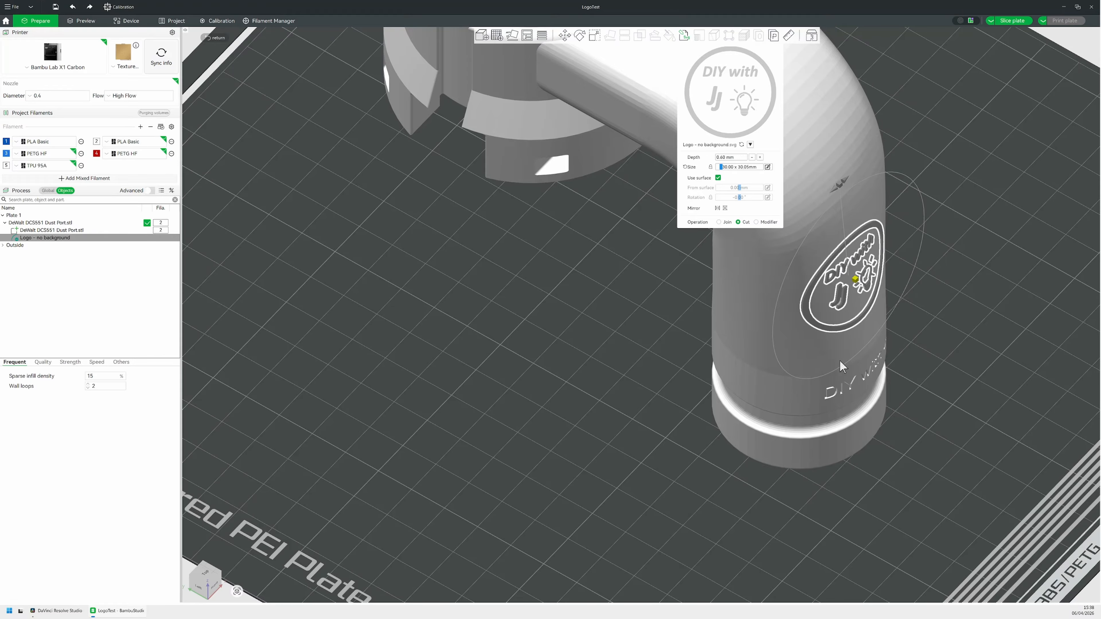
key("3")
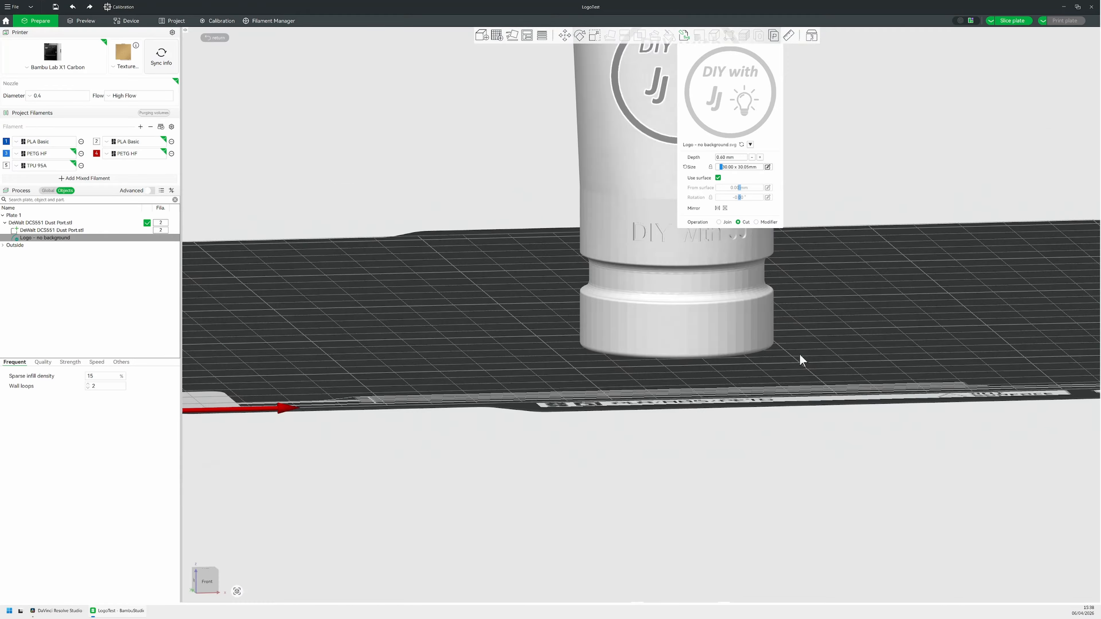
Change the SVG logo's operation to Modifier, deselect it, and inspect the logo on the curved pipe
left_click_drag(799, 355, 815, 365)
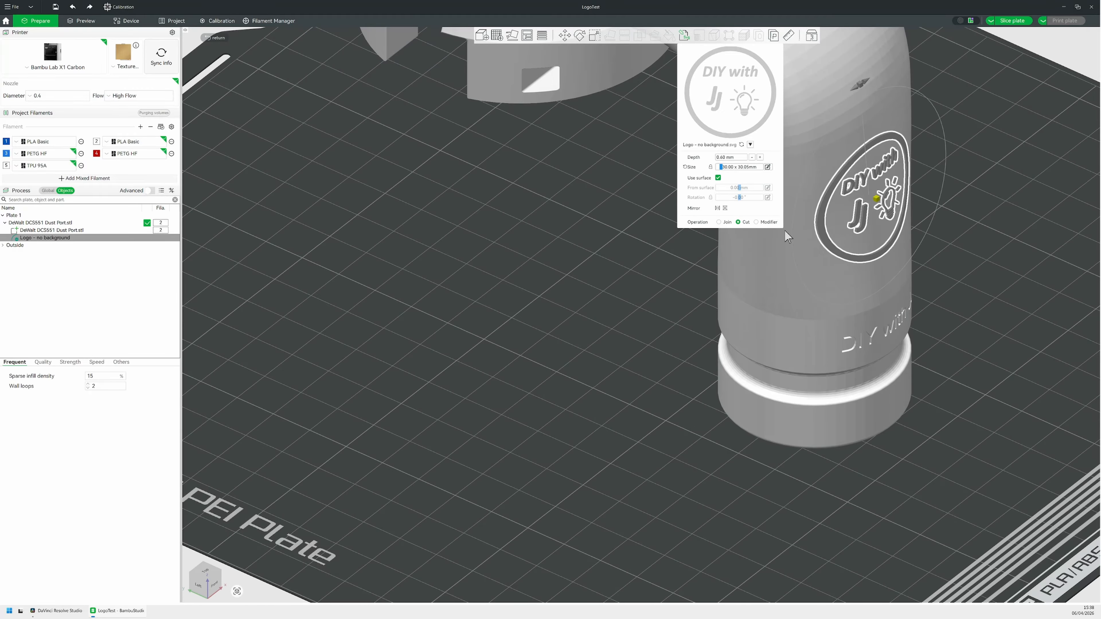
left_click(756, 222)
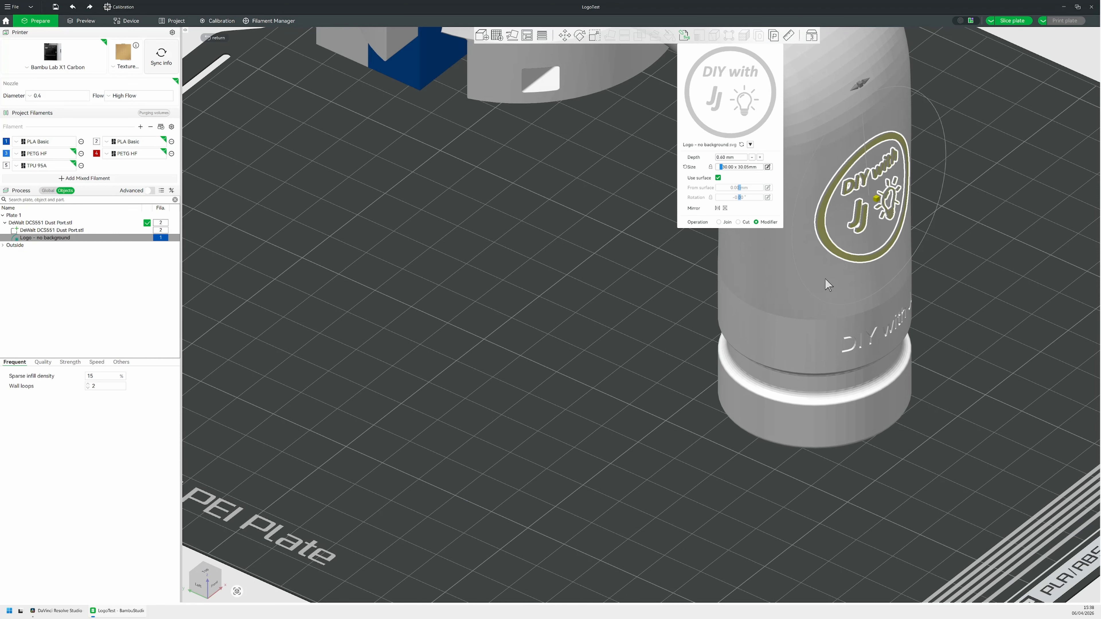
left_click_drag(825, 279, 825, 285)
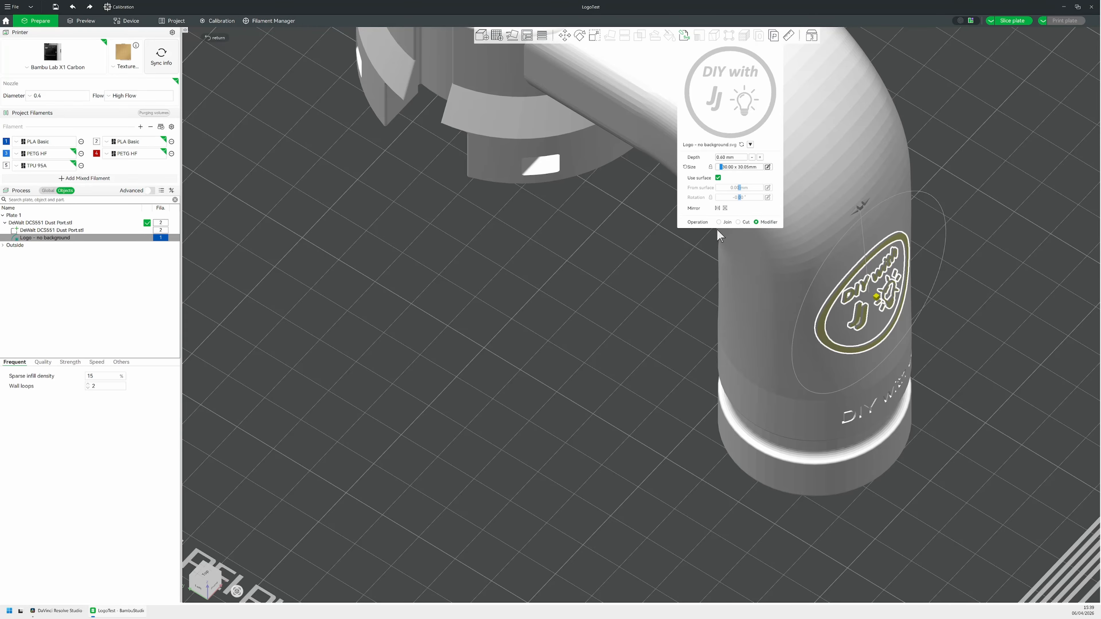
left_click(661, 274)
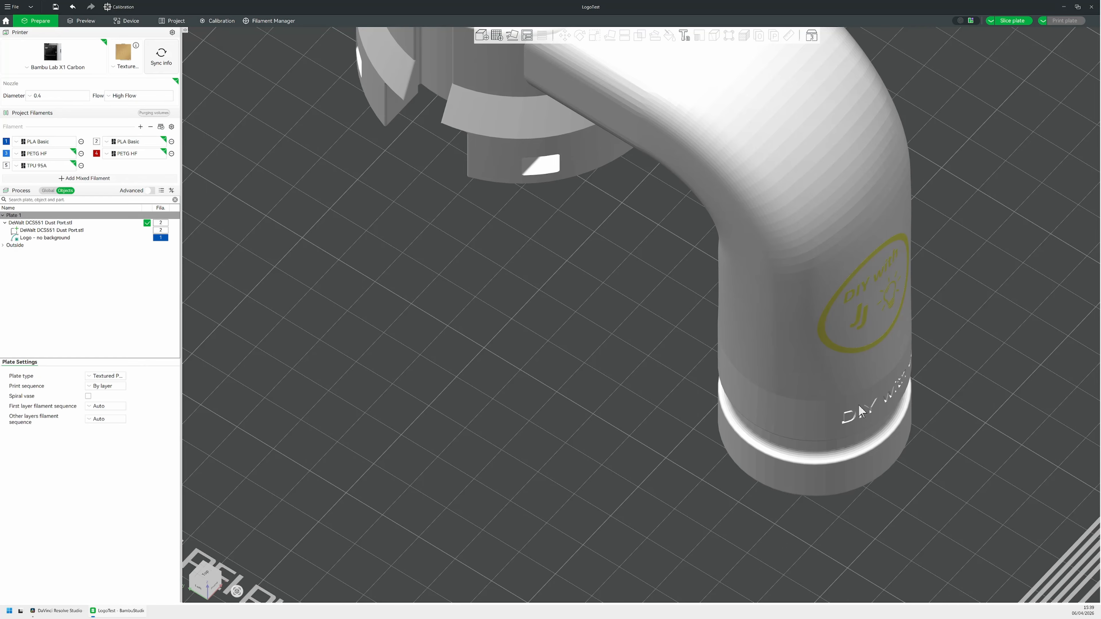
scroll(932, 408, "down", 5)
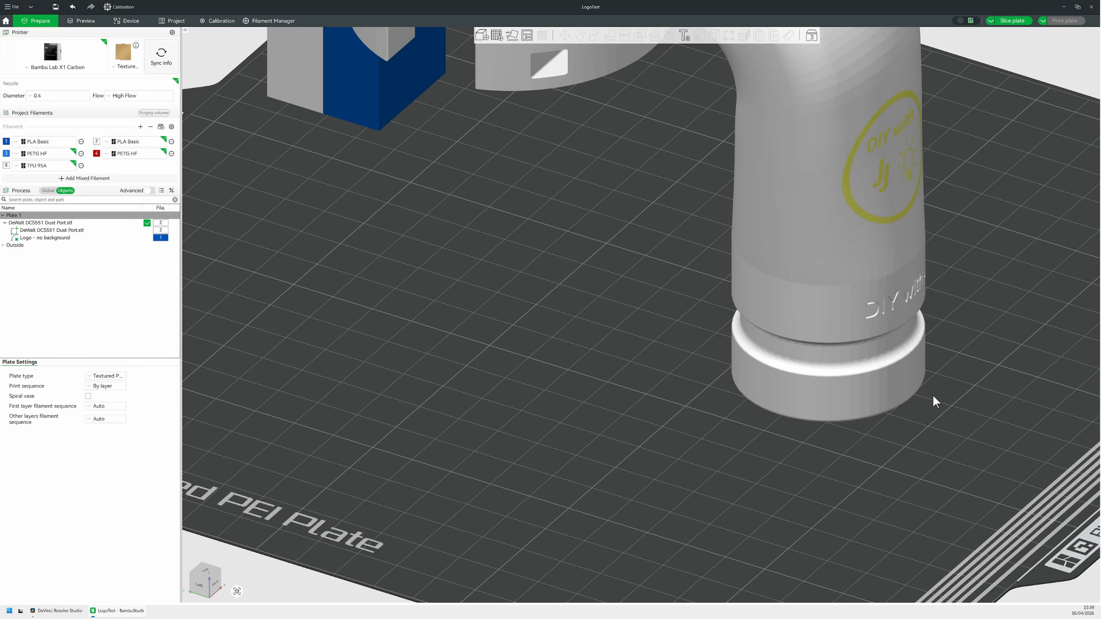
scroll(930, 401, "up", 8)
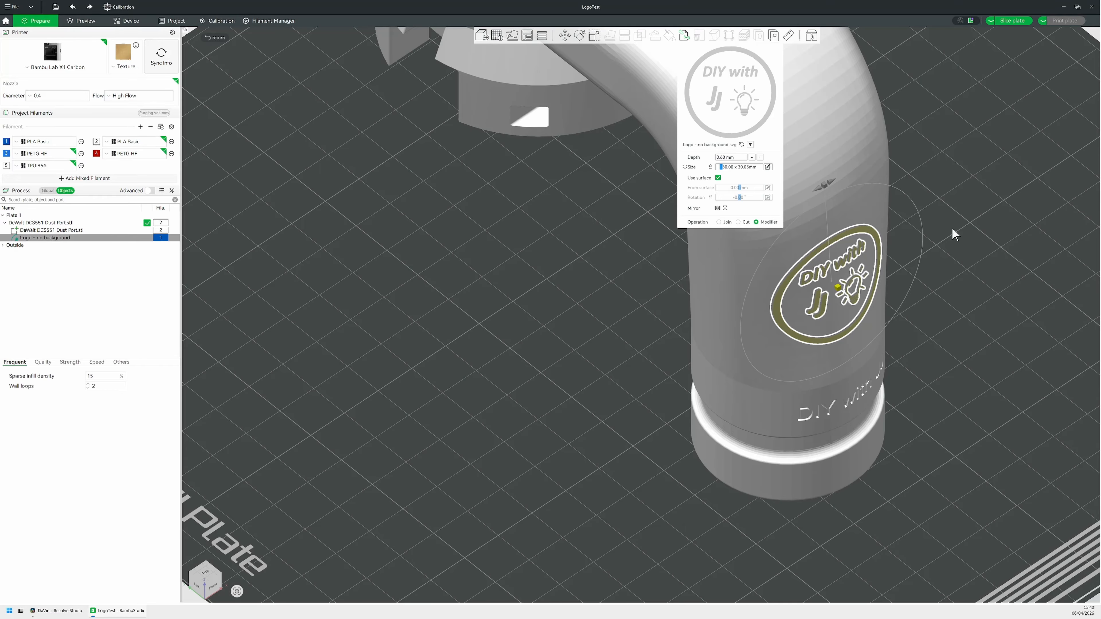
Deselect the logo, slice the plate, inspect the sliced logo on the pipe, and return to the model preparation view
left_click(980, 182)
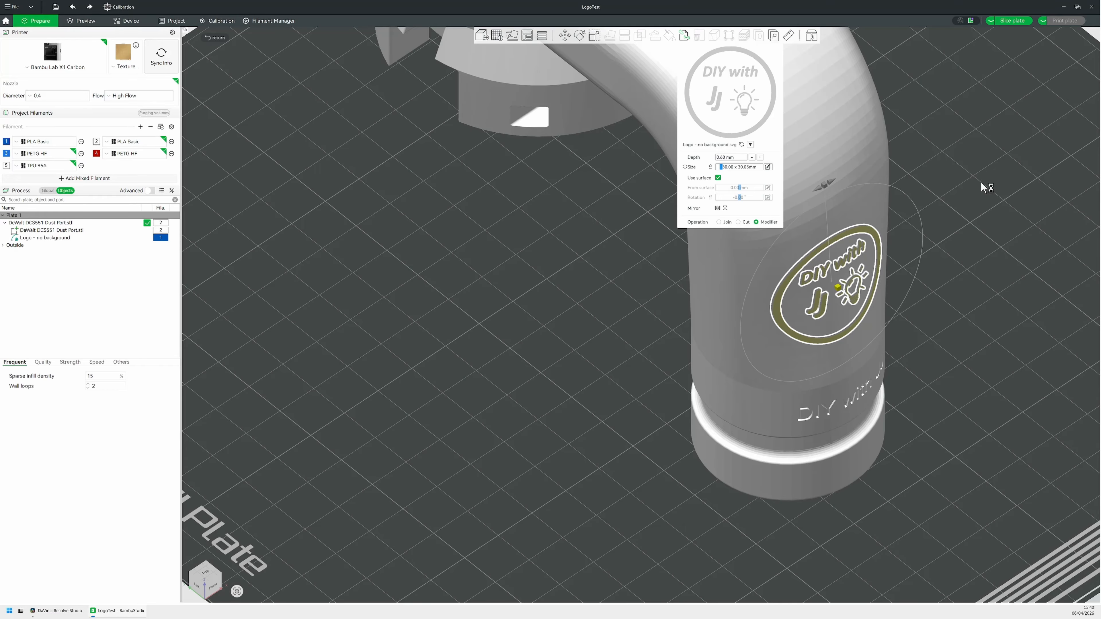
left_click(1010, 22)
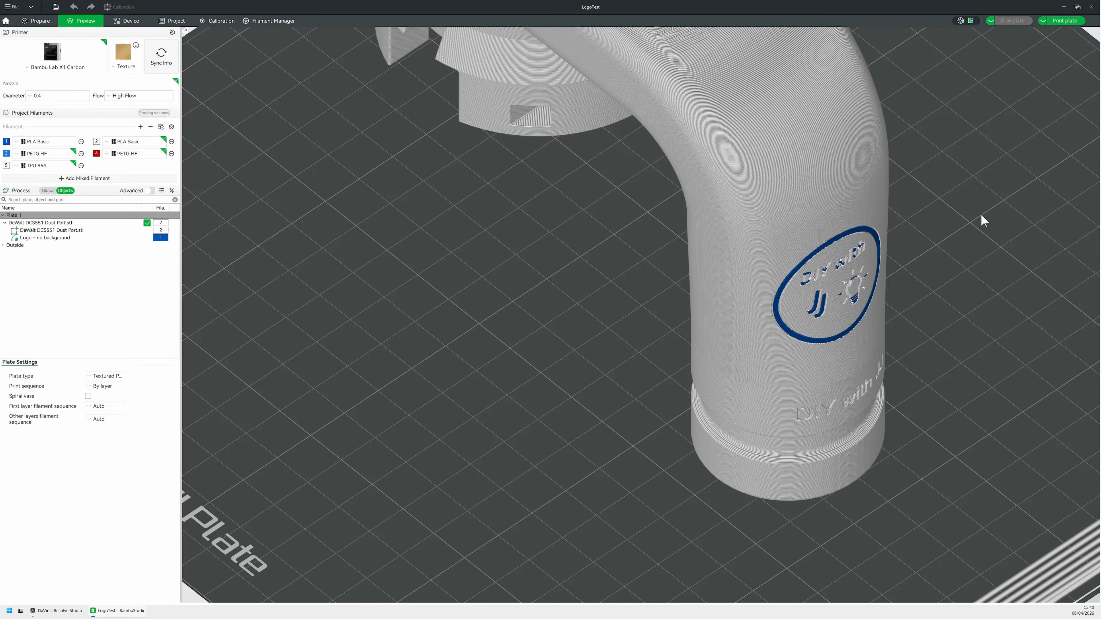
left_click_drag(930, 312, 927, 306)
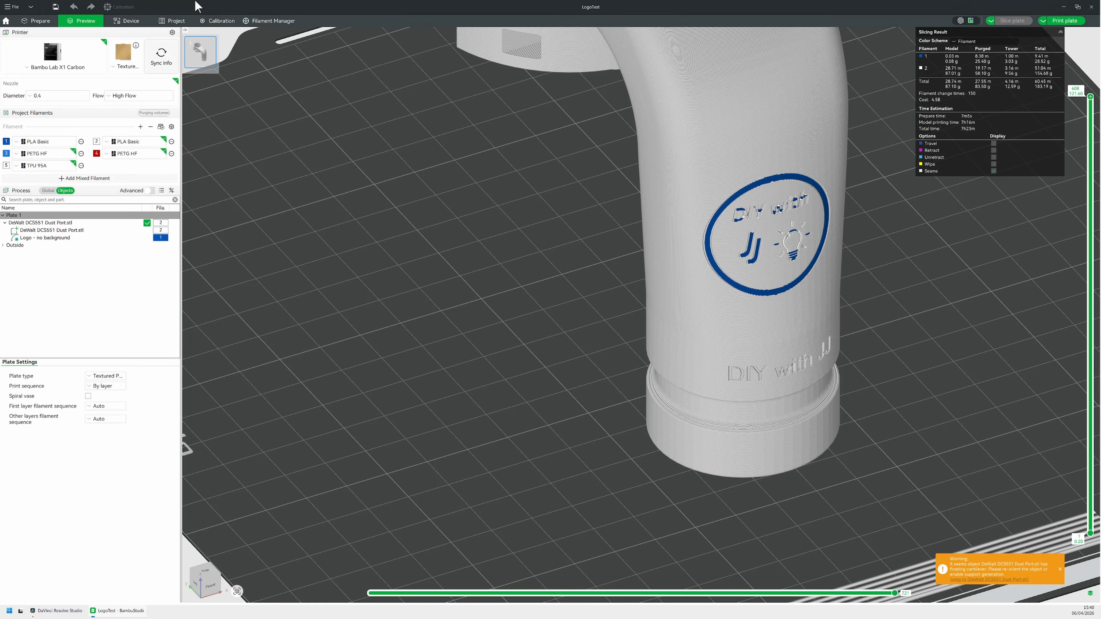
left_click(43, 22)
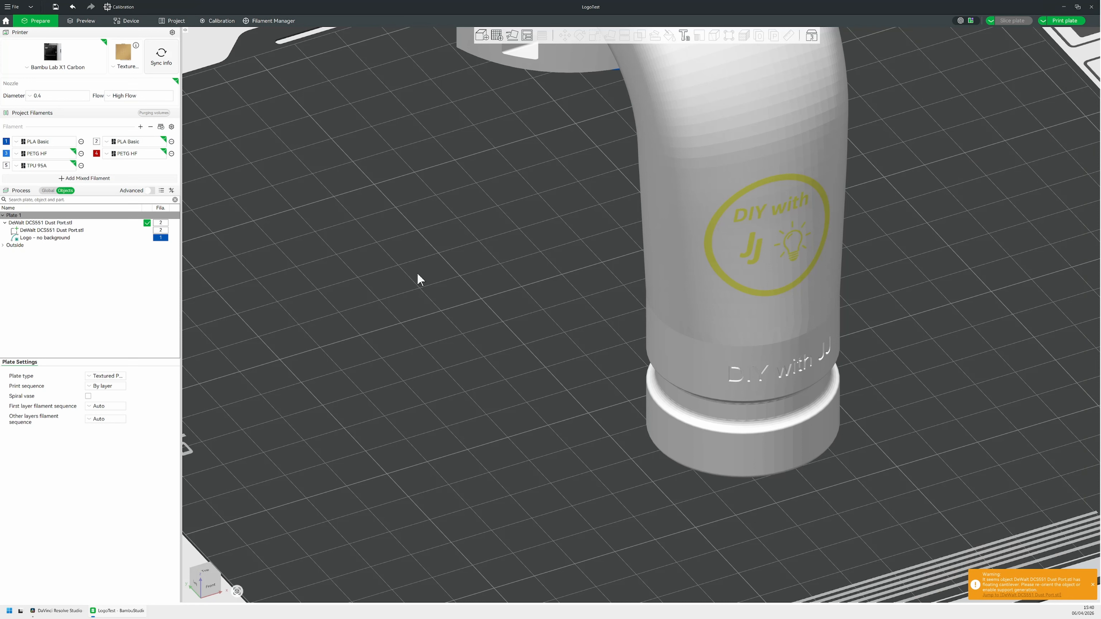